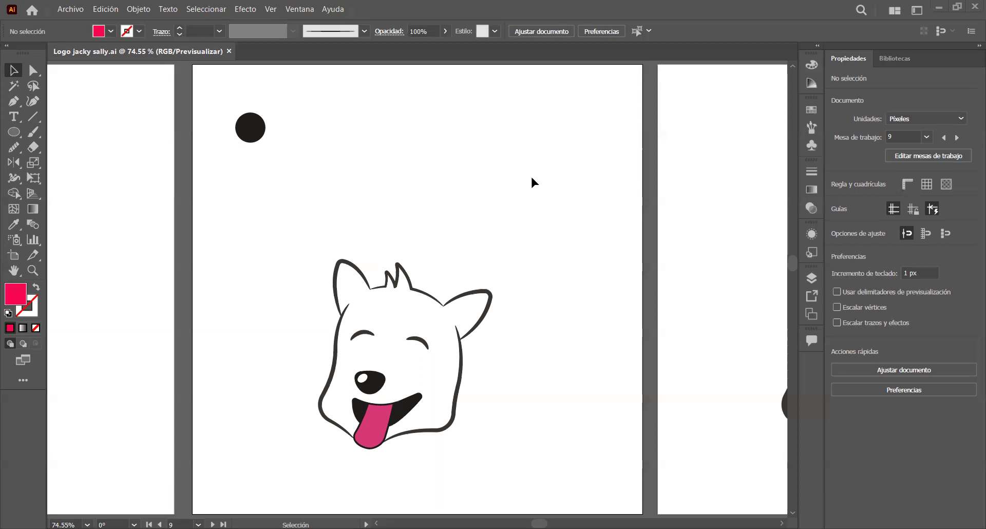
- Review the pointed-ear dog head across consecutive artboards, comparing the outline thickness, outline colour and mouth construction
scroll(503, 365, "down", 1)
scroll(500, 355, "up", 1)
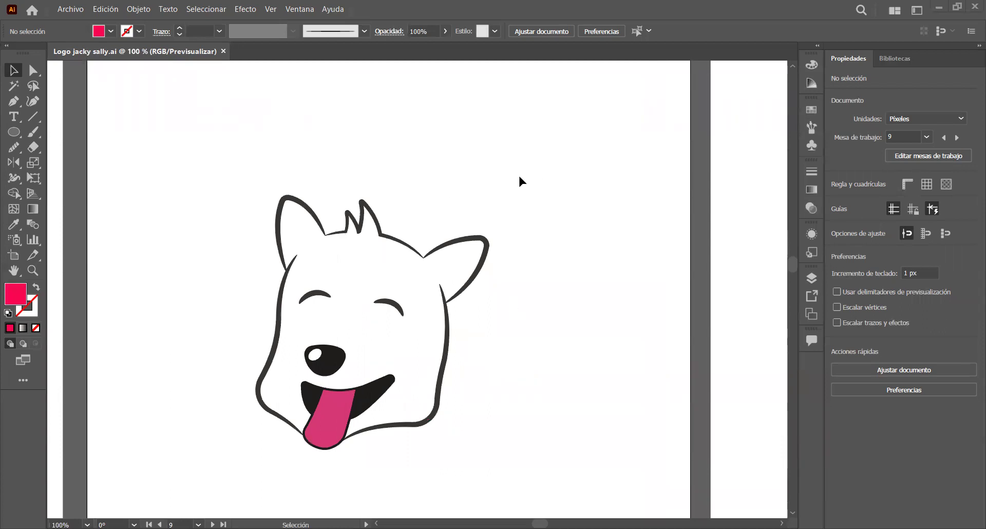
left_click_drag(603, 339, 288, 353)
left_click_drag(672, 339, 577, 335)
left_click_drag(592, 384, 282, 381)
left_click_drag(614, 431, 403, 423)
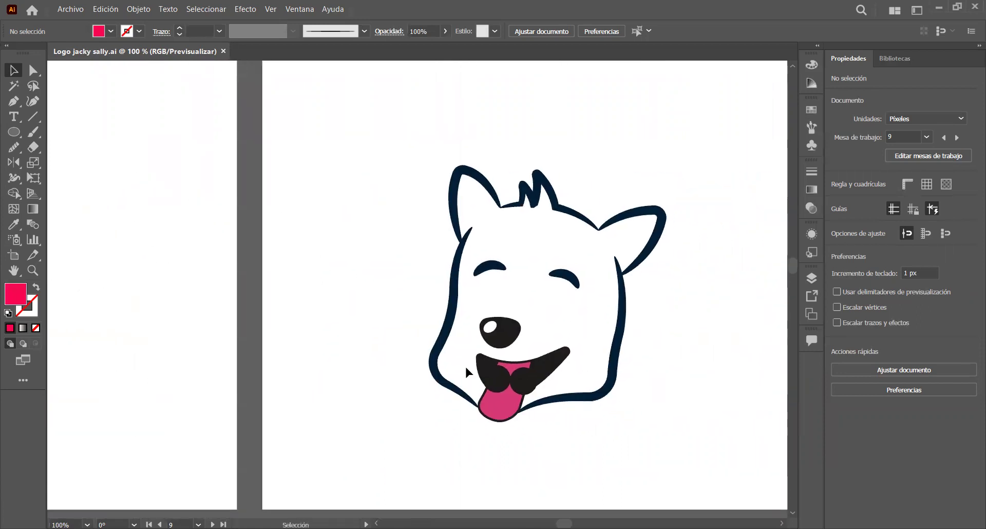
left_click_drag(702, 394, 454, 364)
left_click_drag(565, 395, 230, 395)
left_click_drag(423, 398, 305, 406)
left_click_drag(689, 342, 395, 347)
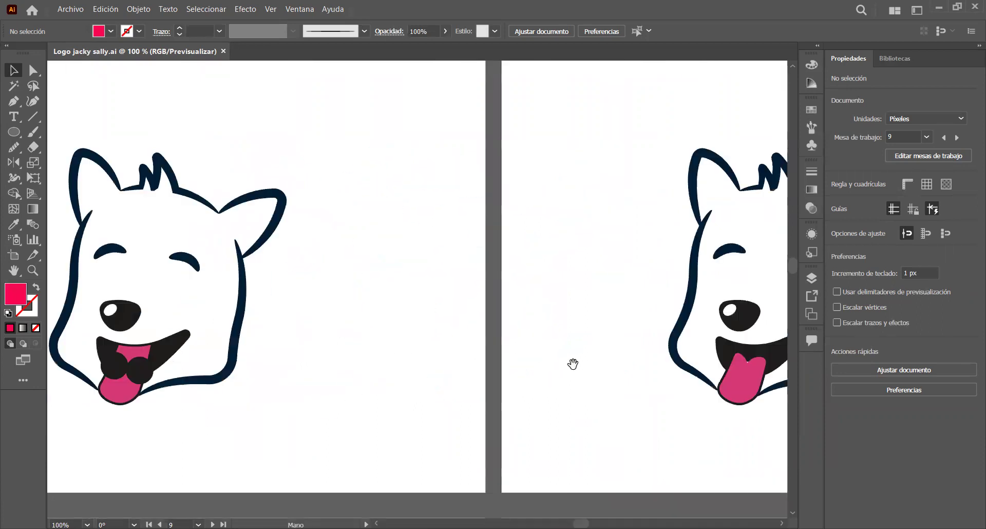
- Compare the pointed-ear dog's notched tongue with the earlier straight-topped tongue version
left_click_drag(662, 385, 358, 385)
scroll(457, 359, "up", 3)
scroll(440, 381, "down", 3)
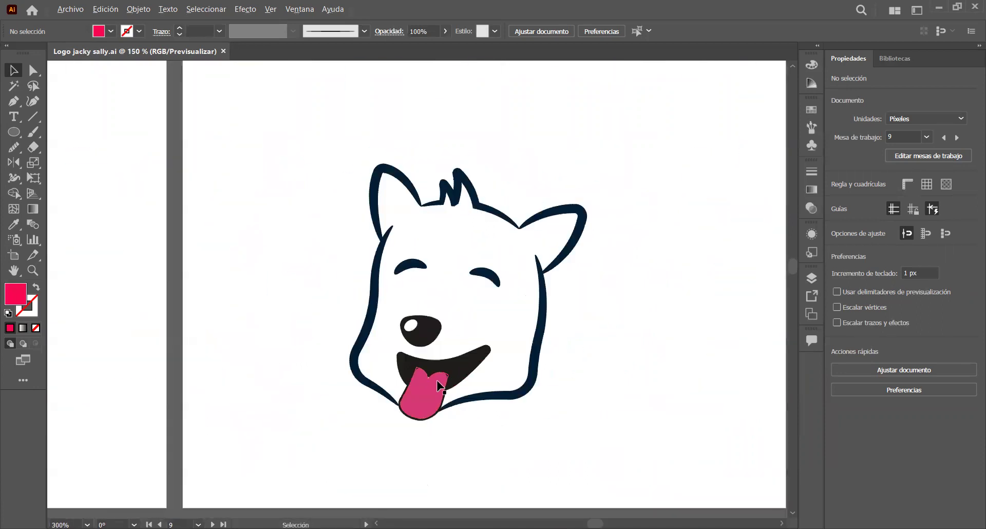
left_click_drag(669, 394, 547, 398)
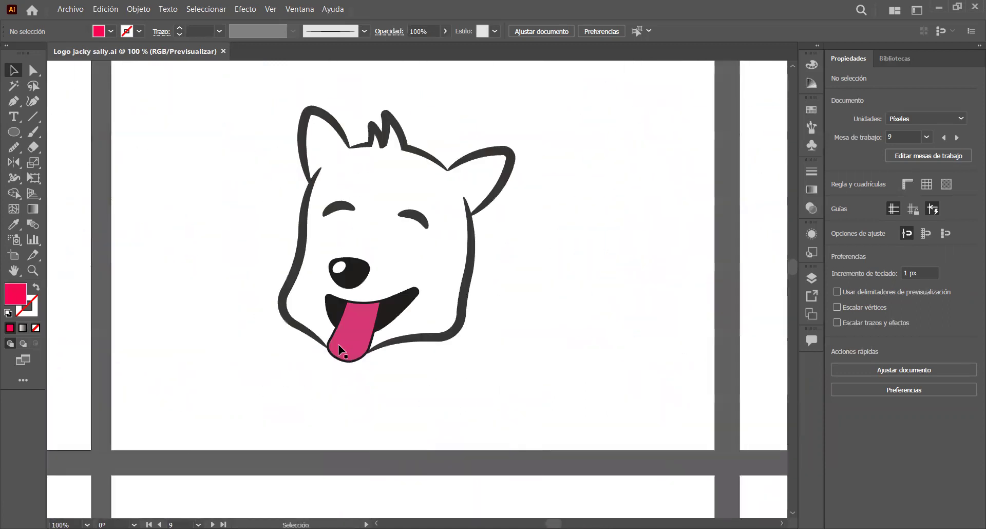
scroll(507, 364, "down", 1)
left_click_drag(678, 403, 297, 403)
left_click_drag(577, 400, 265, 394)
left_click_drag(436, 386, 246, 385)
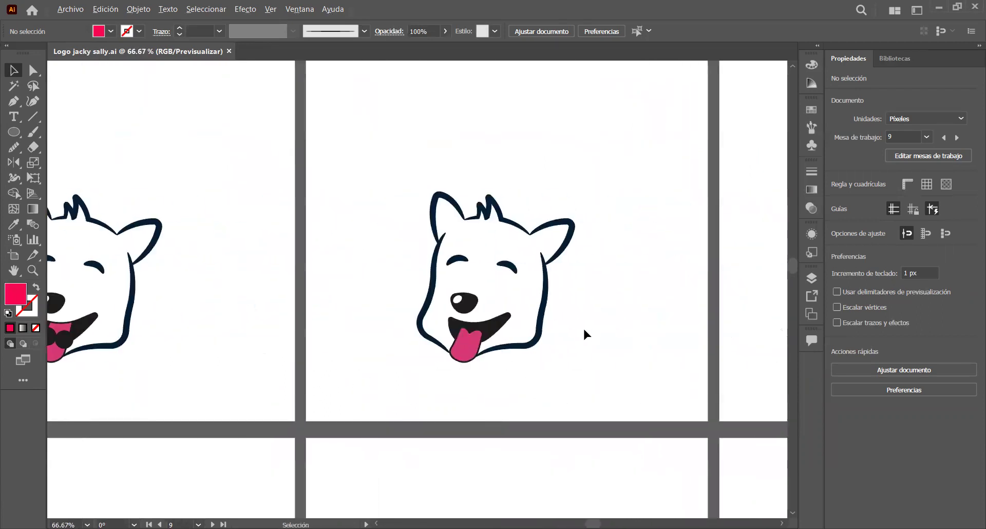
- Examine the notch at the top of the pointed-ear dog's tongue up close
scroll(583, 332, "up", 1)
left_click_drag(359, 377, 452, 390)
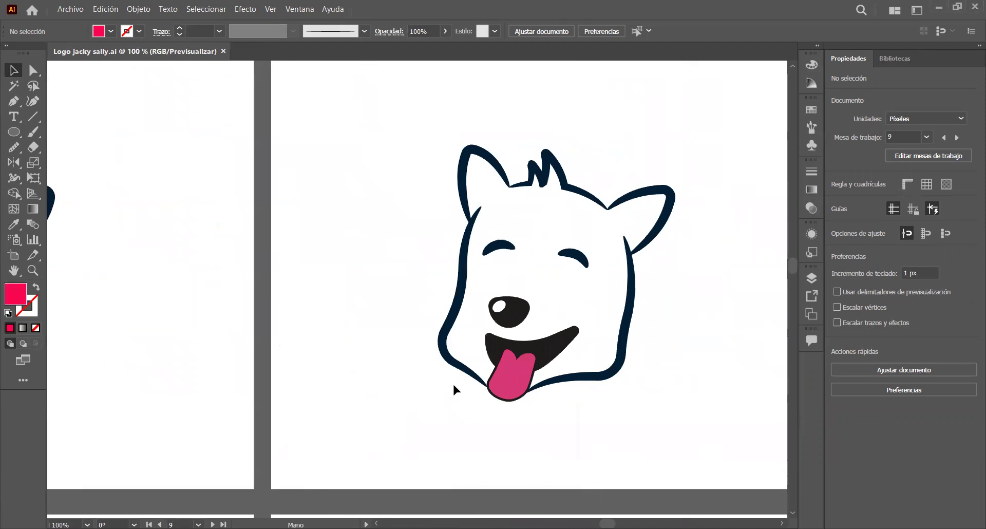
scroll(504, 411, "up", 3)
scroll(522, 354, "down", 1)
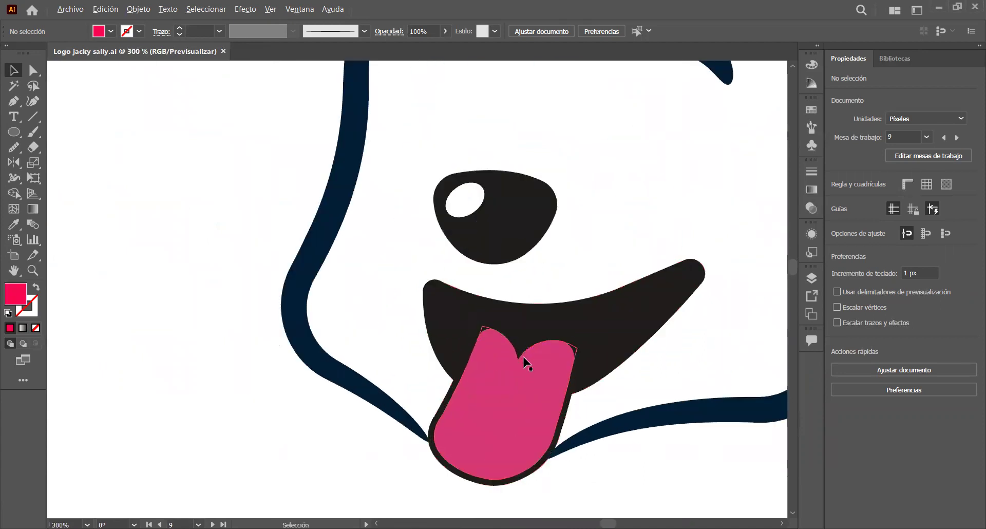
scroll(525, 358, "up", 1)
scroll(519, 348, "down", 2)
left_click_drag(578, 336, 465, 334)
scroll(365, 333, "down", 1)
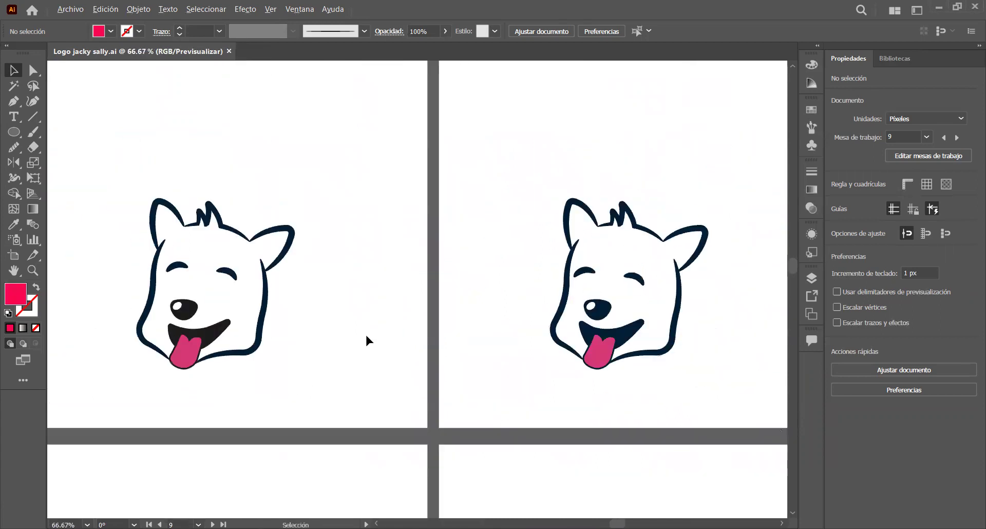
- Compare the colour of the nose and mouth between neighbouring versions of the pointed-ear dog head
scroll(231, 297, "up", 2)
scroll(169, 295, "down", 1)
left_click_drag(260, 352, 542, 361)
scroll(273, 281, "up", 2)
scroll(399, 265, "down", 1)
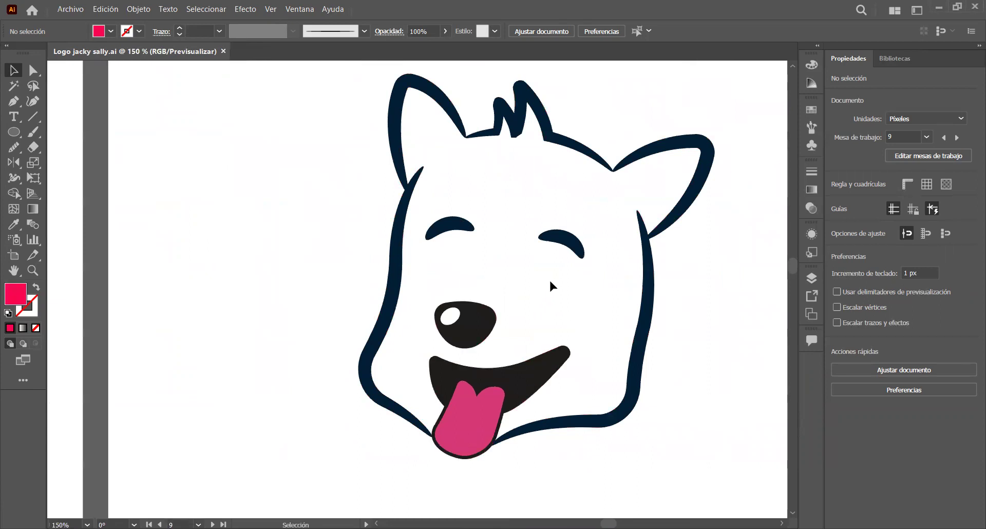
scroll(550, 281, "down", 2)
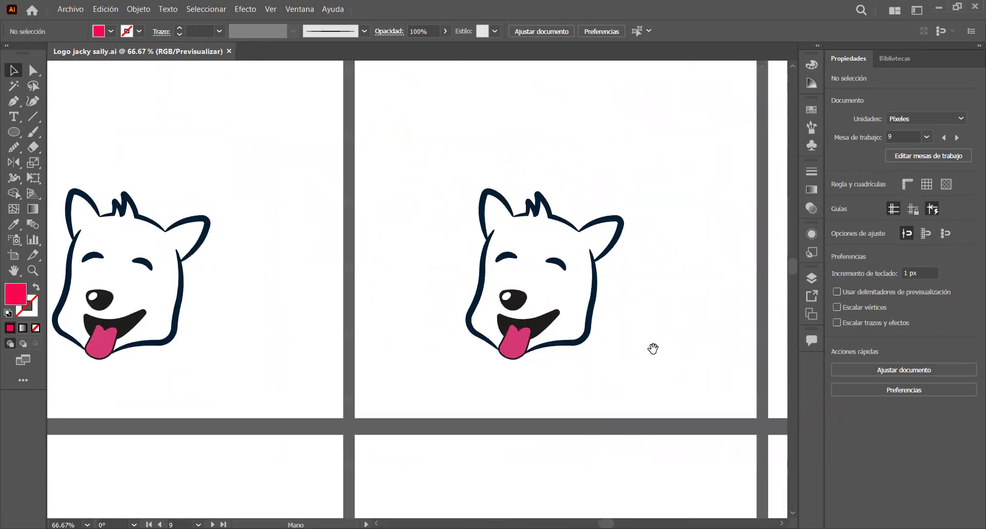
left_click_drag(653, 348, 295, 391)
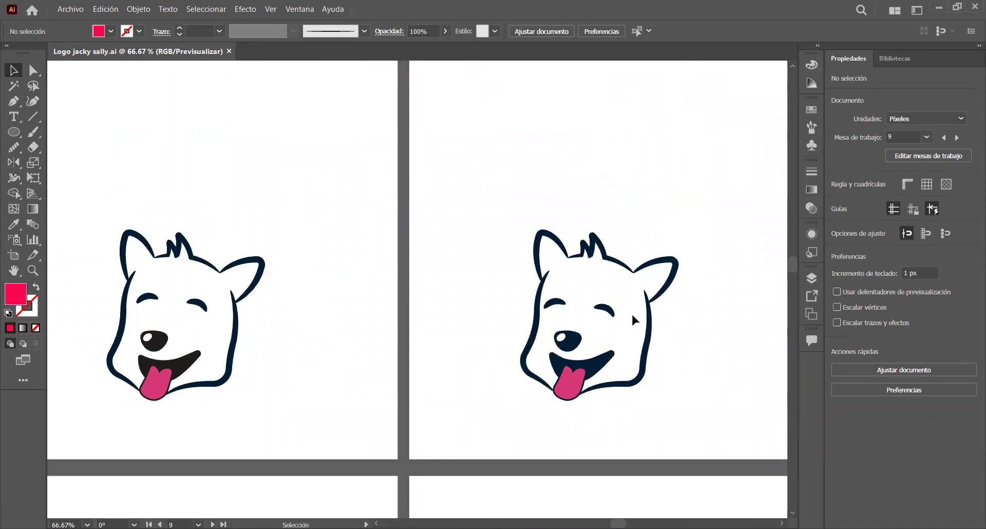
scroll(631, 312, "up", 3)
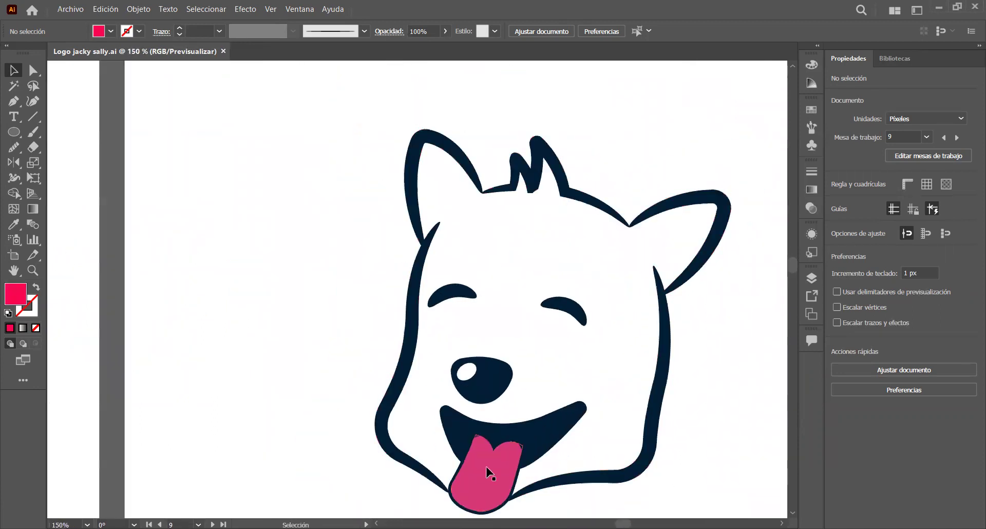
scroll(673, 431, "down", 1)
scroll(673, 431, "down", 1)
mouse_move(691, 440)
left_mouse_down()
mouse_move(532, 385)
mouse_move(224, 383)
left_mouse_up()
left_click_drag(383, 383, 242, 381)
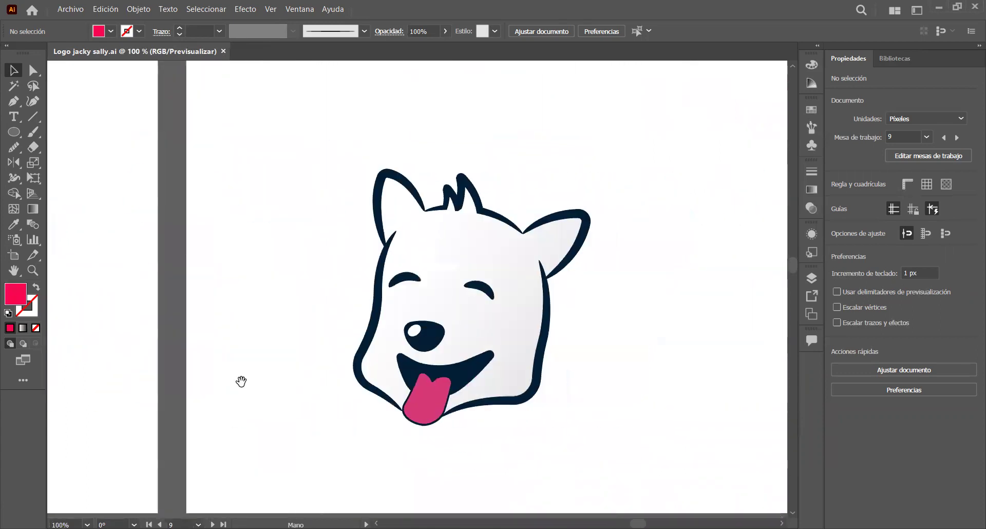
- Compare the shaded and unshaded face versions of the pointed-ear dog across the following artboards
left_click_drag(689, 396, 341, 378)
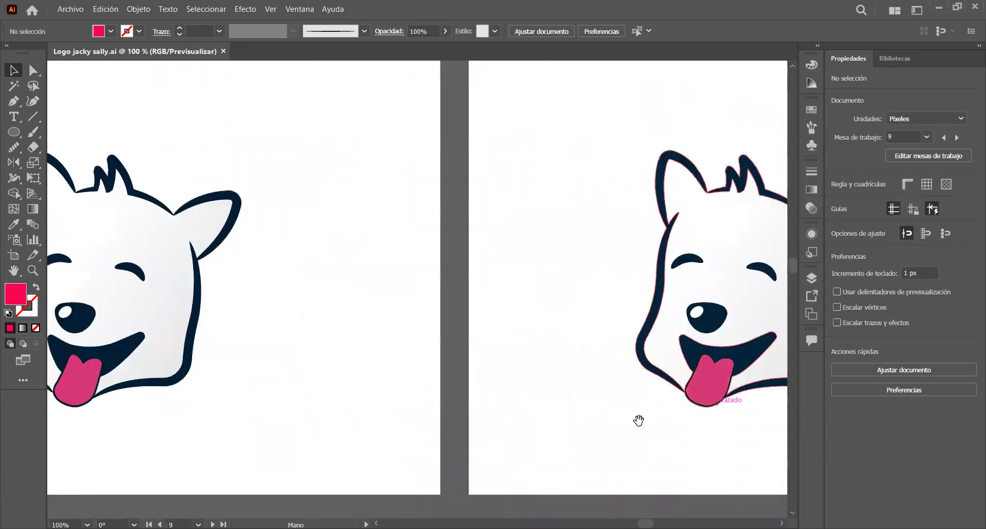
left_click_drag(685, 420, 365, 421)
left_click_drag(569, 420, 422, 418)
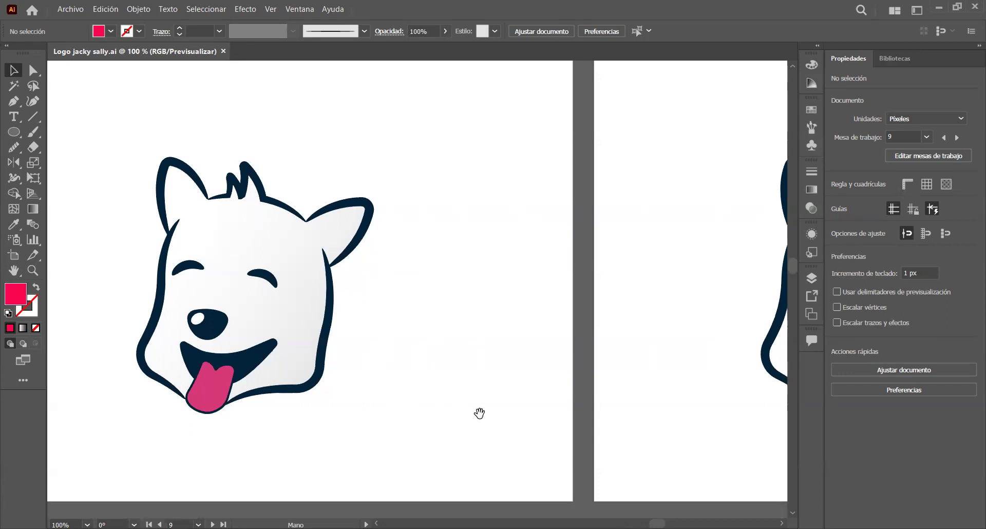
left_click_drag(479, 409, 436, 407)
left_click_drag(592, 422, 194, 423)
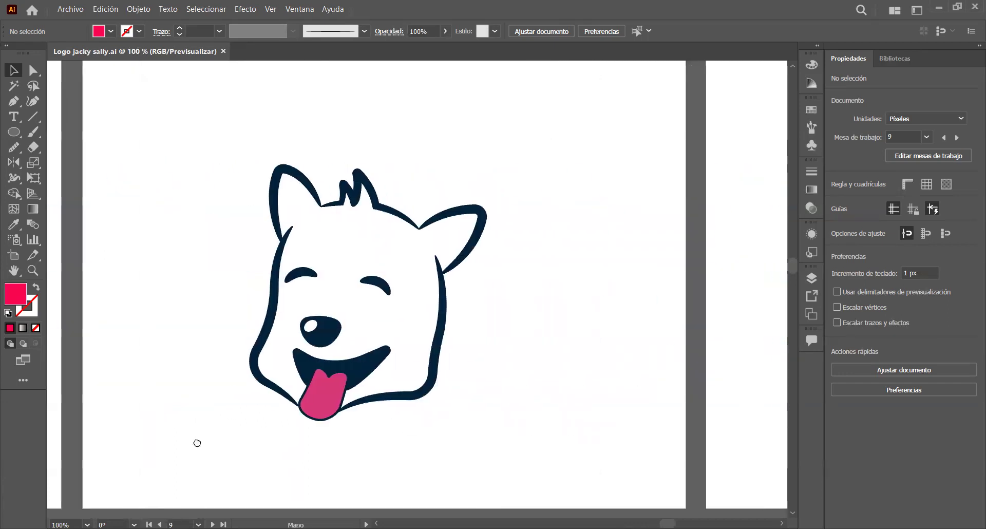
left_click_drag(546, 429, 190, 419)
key("ctrl+minus")
key("ctrl+minus")
key("ctrl+minus")
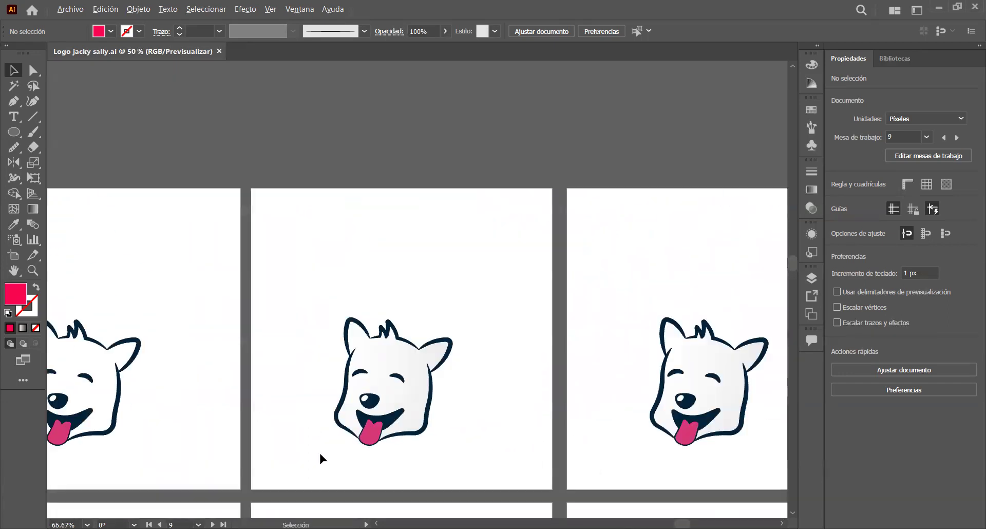
- Inspect the gradient shading on the pointed-ear dog's face and ears up close
scroll(635, 434, "up", 3)
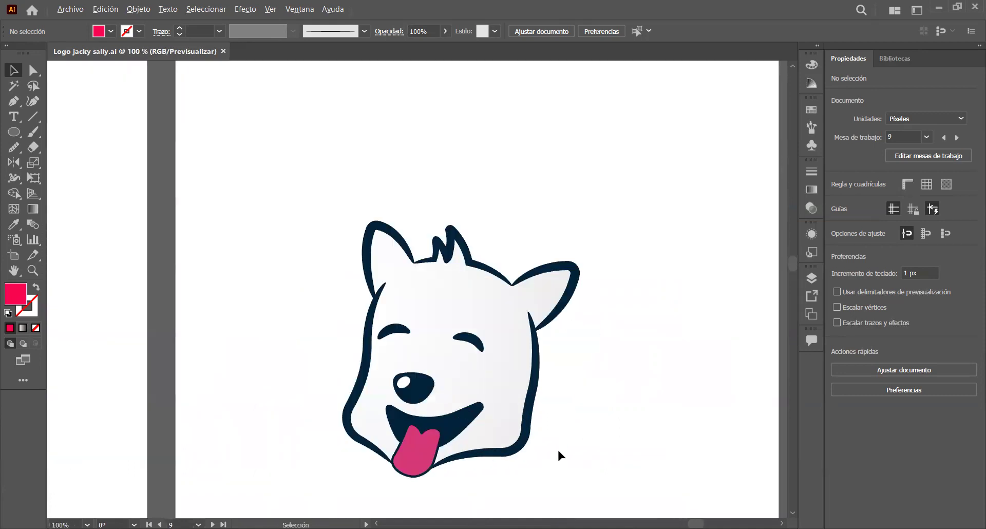
scroll(557, 448, "up", 1)
left_click_drag(532, 459, 597, 427)
key("space")
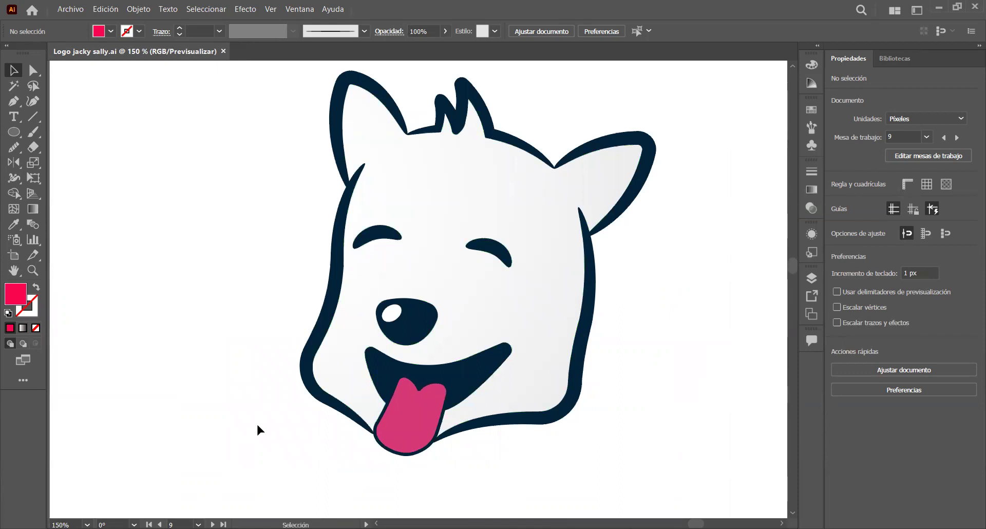
scroll(228, 358, "down", 1)
key("space")
left_click_drag(166, 366, 315, 367)
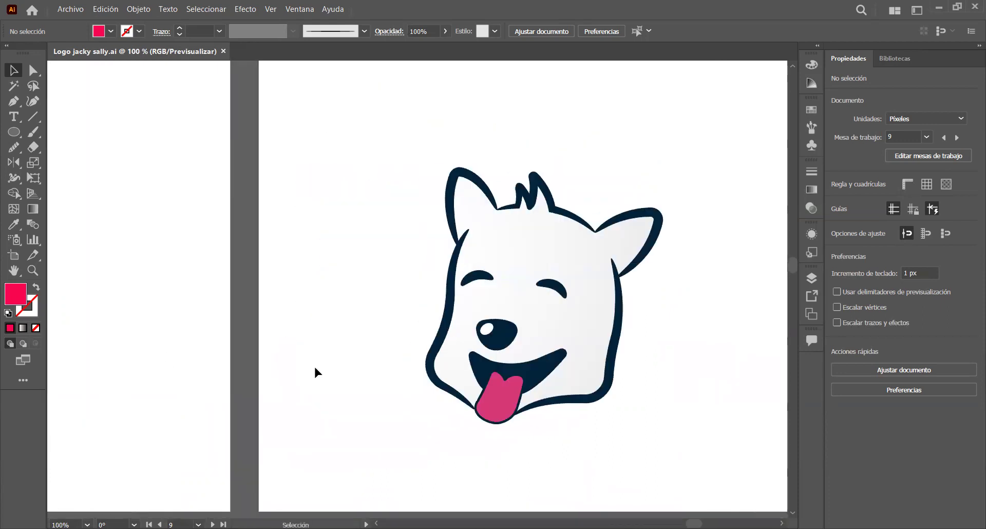
scroll(314, 371, "down", 2)
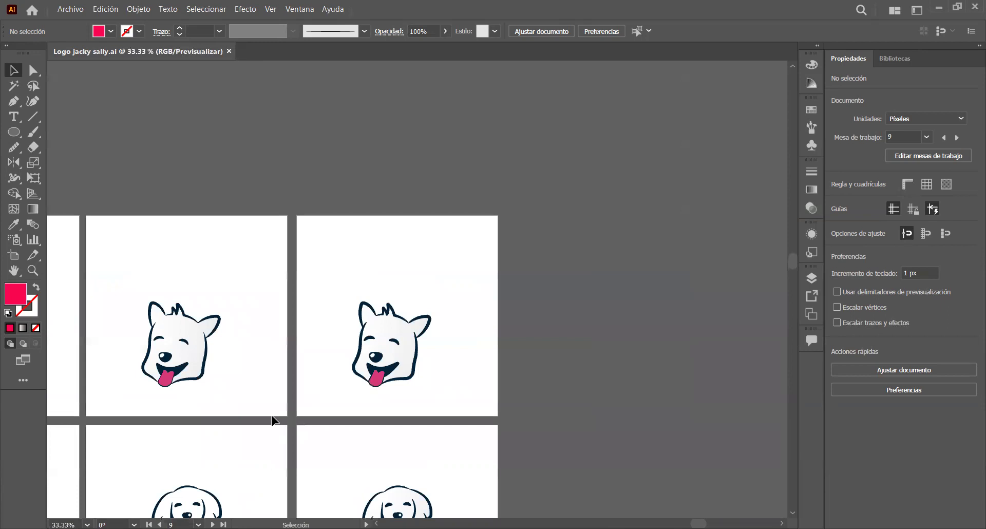
- Survey the rows of artboards and fit artboard 17, with the floppy-eared dog, to the window
scroll(275, 418, "down", 1)
key("space")
left_click_drag(143, 310, 504, 244)
left_click_drag(272, 242, 493, 224)
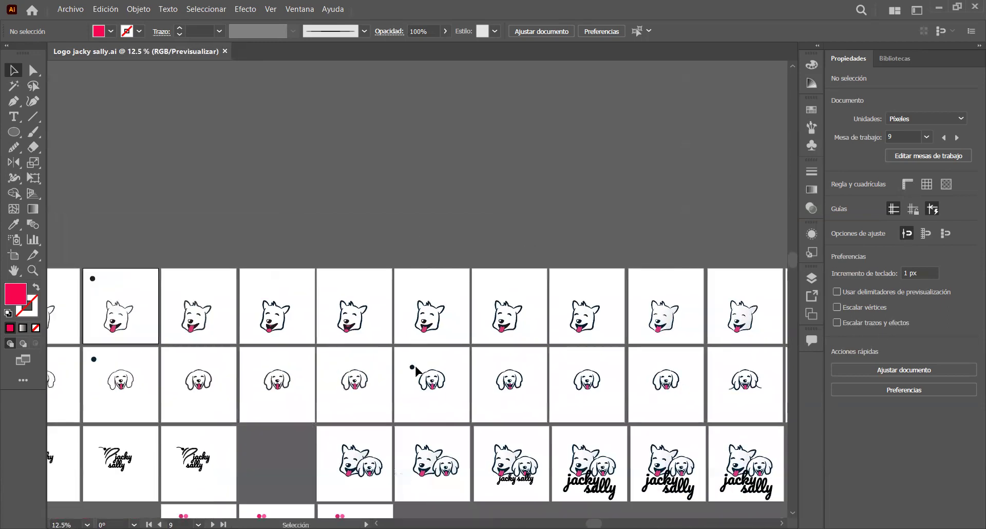
left_click(140, 397)
key("ctrl+0")
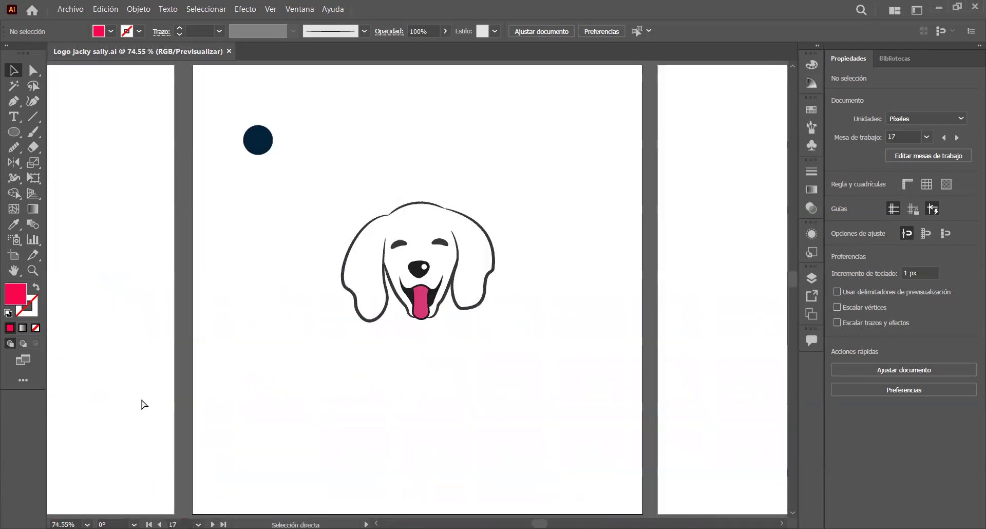
- Review the outline thickness of the floppy-eared dog head across its early artboards
scroll(284, 313, "up", 2)
scroll(511, 395, "down", 1)
key("space")
left_click_drag(658, 418, 257, 417)
left_click_drag(483, 416, 159, 433)
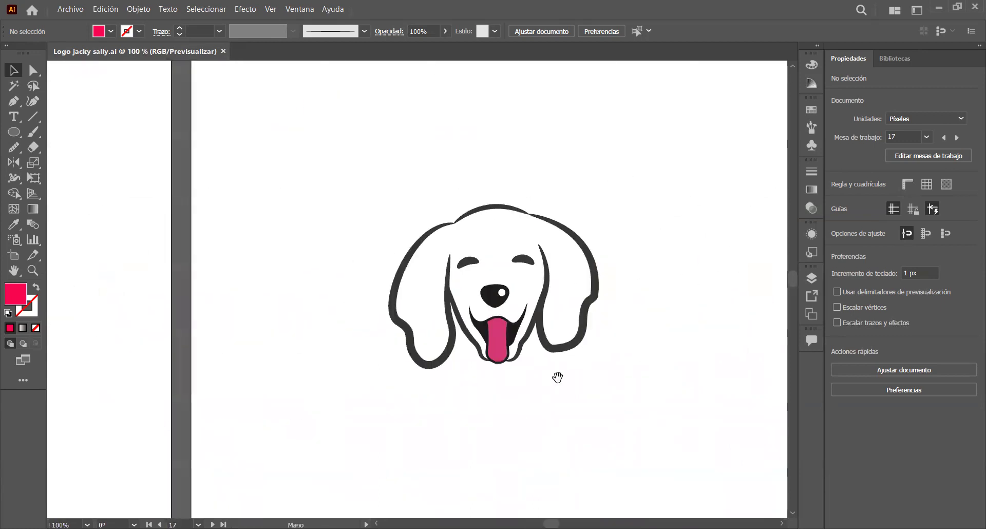
left_click_drag(557, 376, 446, 405)
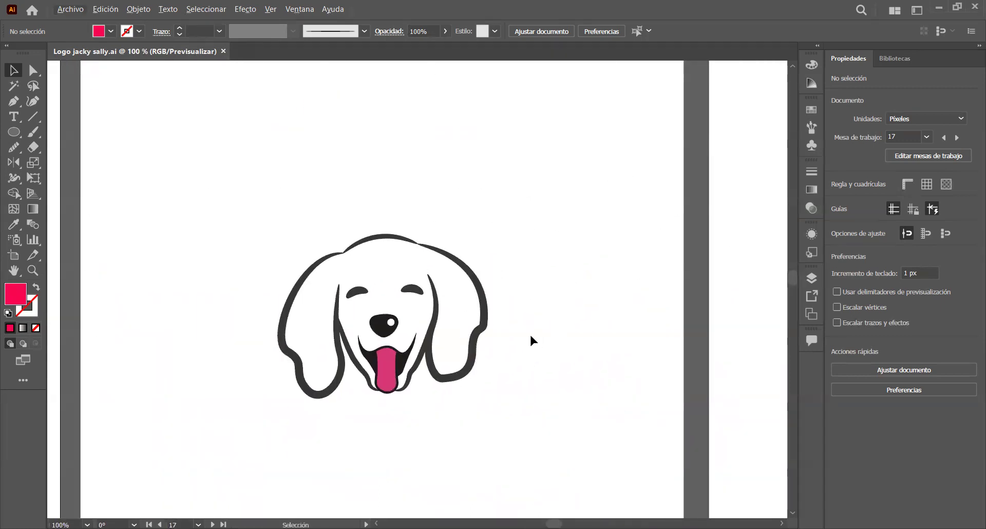
scroll(498, 350, "up", 2)
scroll(501, 351, "down", 2)
left_click_drag(562, 412, 371, 405)
left_click_drag(558, 385, 310, 408)
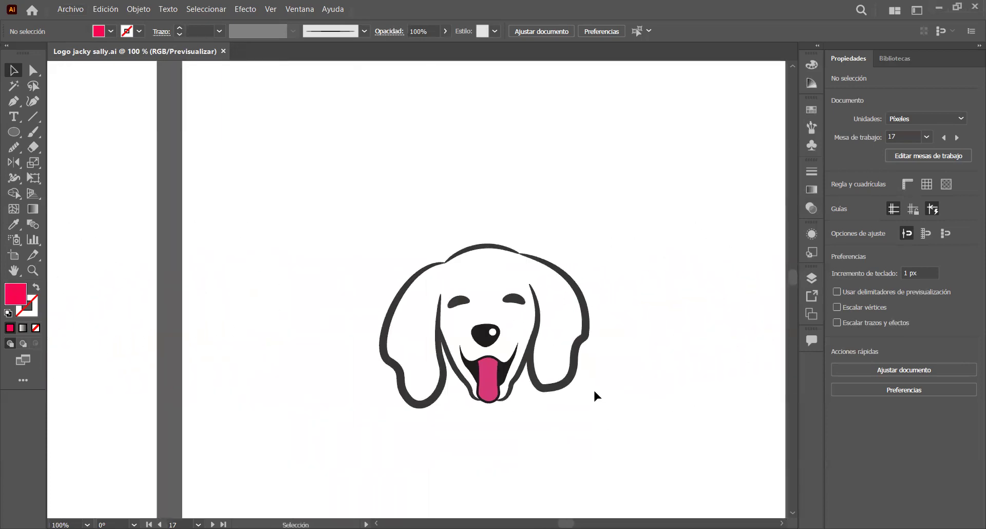
- Examine the floppy-eared dog version with the dark blue colour sample circle, including its outline and facial features
left_click_drag(704, 421, 426, 344)
left_click_drag(682, 385, 400, 387)
left_click_drag(507, 369, 387, 404)
left_click_drag(686, 370, 315, 387)
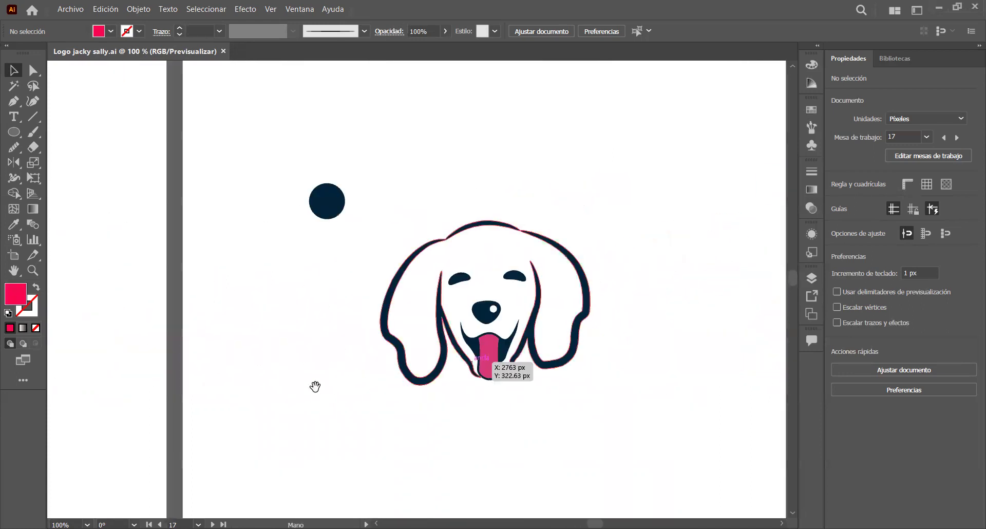
scroll(667, 321, "up", 2)
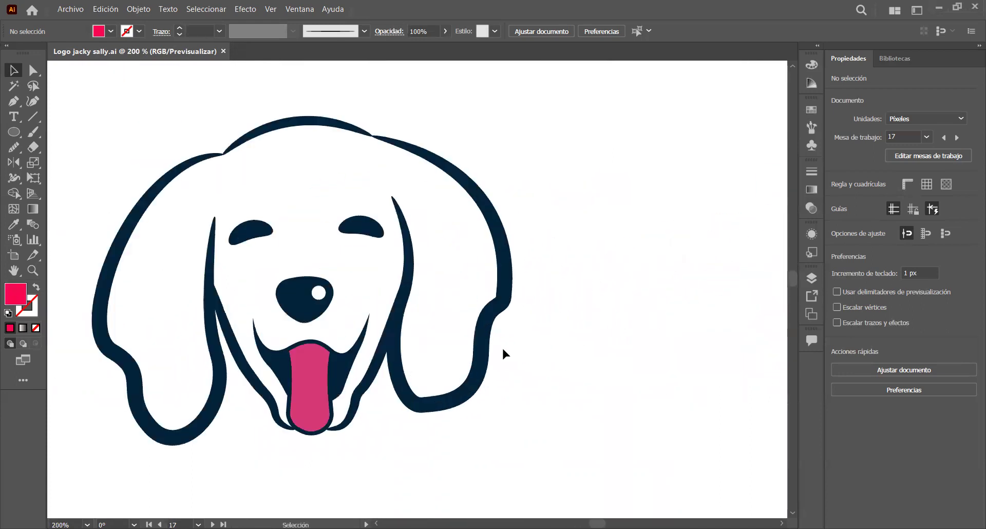
scroll(104, 296, "down", 2)
left_click_drag(94, 187, 378, 248)
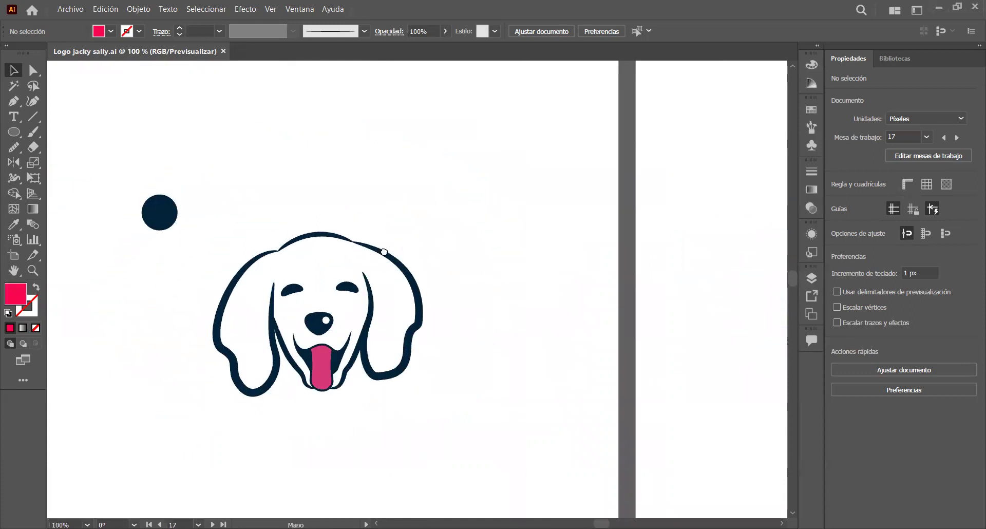
scroll(341, 254, "up", 1)
scroll(341, 257, "up", 1)
scroll(346, 260, "down", 1)
scroll(406, 366, "down", 1)
key("space")
left_click_drag(689, 461, 623, 395)
- Review the tongue construction on the following floppy-eared dog artboards and inspect the notched tongue up close
scroll(559, 354, "up", 1)
scroll(559, 354, "down", 1)
key("space")
left_click_drag(678, 413, 295, 399)
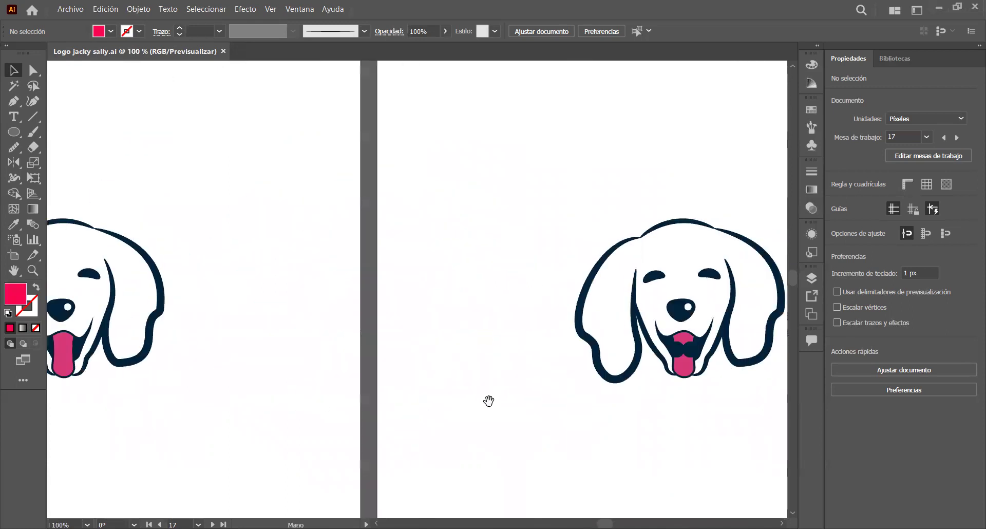
left_click_drag(593, 374, 394, 381)
key("space")
left_click_drag(704, 395, 388, 385)
left_click_drag(616, 379, 275, 396)
scroll(456, 365, "up", 4)
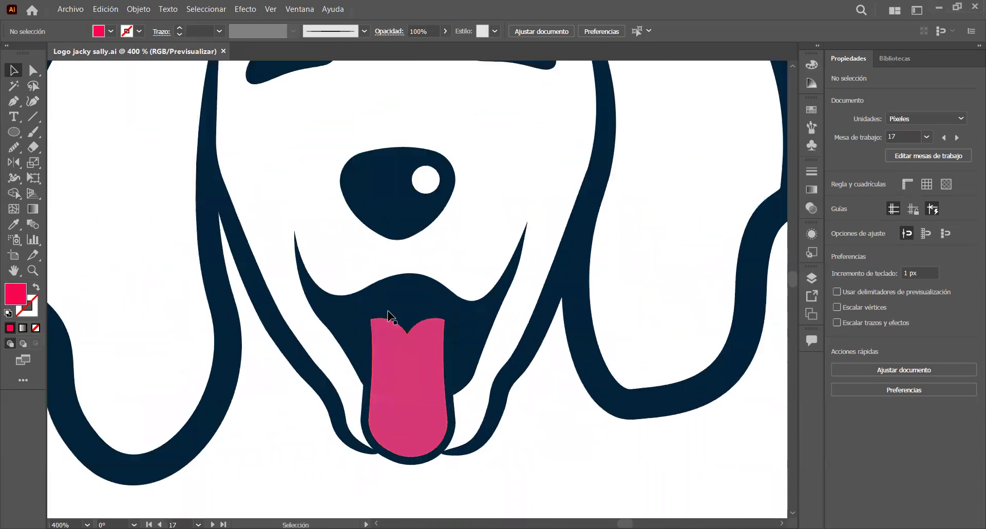
- Inspect the whisker dots and the rounded tongue corners on the next floppy-eared dog version
scroll(505, 421, "down", 3)
key("space")
left_click_drag(657, 443, 215, 349)
scroll(267, 346, "left", 5)
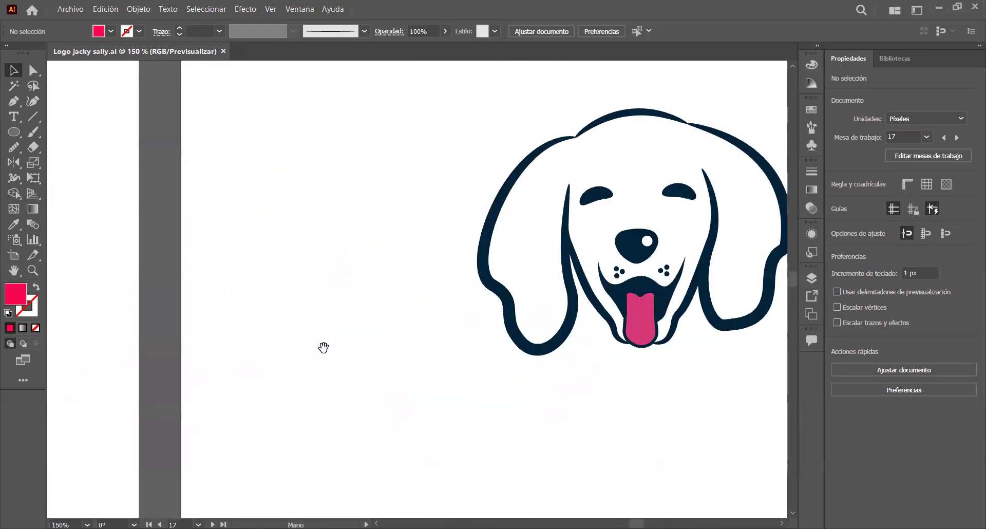
scroll(189, 387, "right", 3)
scroll(416, 332, "up", 4)
scroll(421, 313, "up", 2)
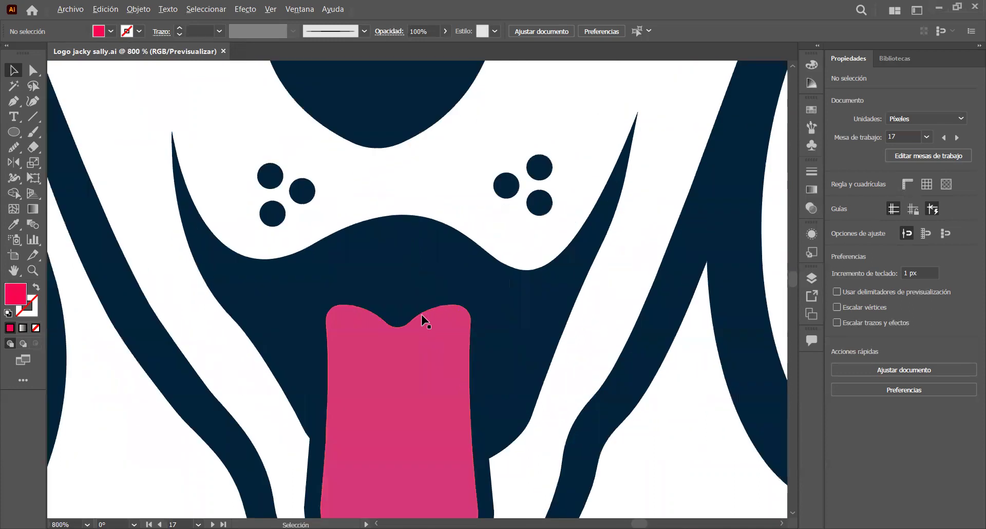
scroll(379, 298, "down", 2)
scroll(419, 251, "down", 2)
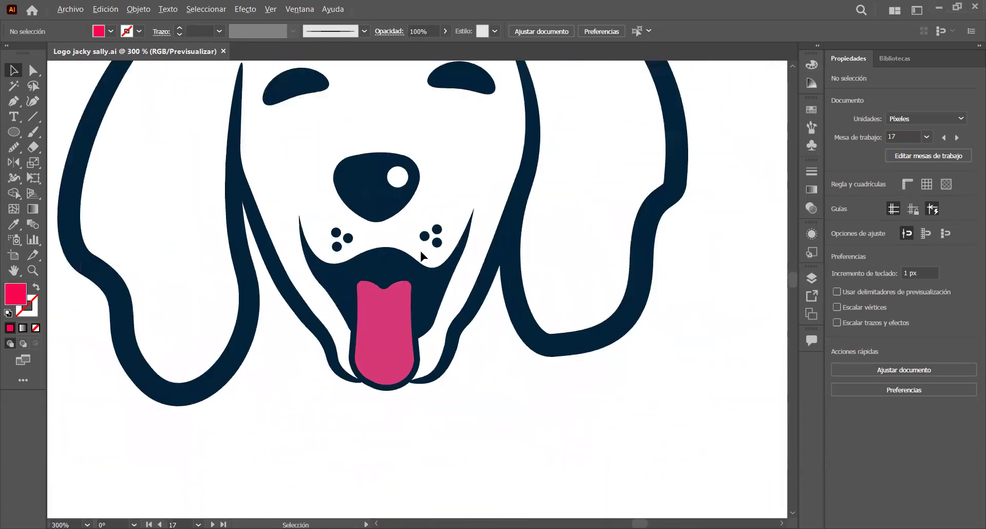
- Review the whole floppy-eared dog head with its whisker dots and rounded tongue, from close up to full view
scroll(420, 249, "up", 1)
scroll(420, 249, "down", 1)
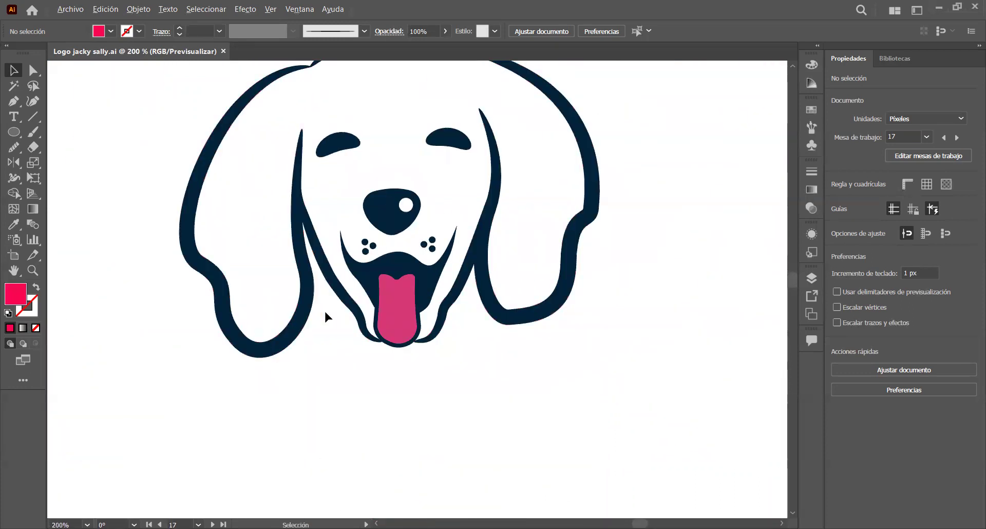
scroll(323, 309, "down", 1)
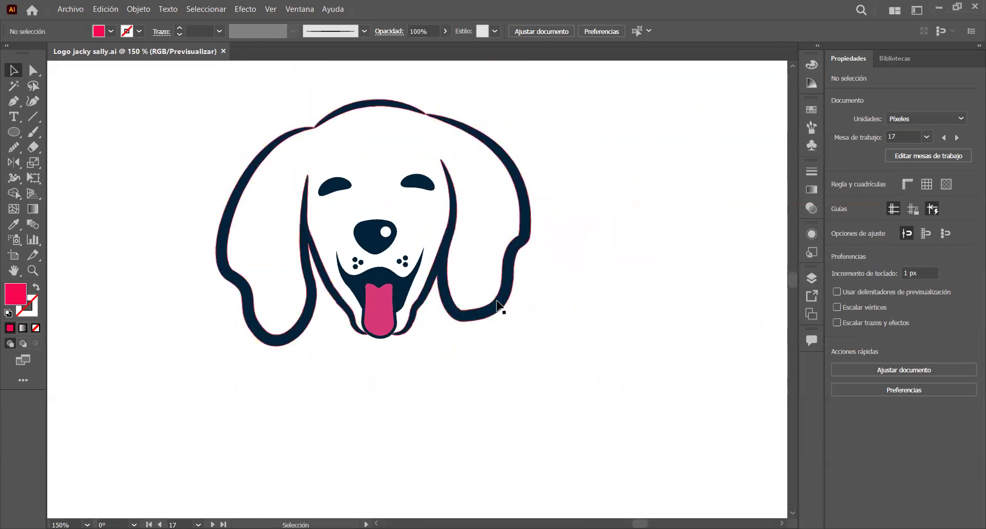
scroll(498, 306, "down", 1)
- Inspect the curved fold strokes laid across both ears on the next floppy-eared dog artboard
left_click_drag(671, 348, 352, 349)
scroll(475, 283, "up", 4)
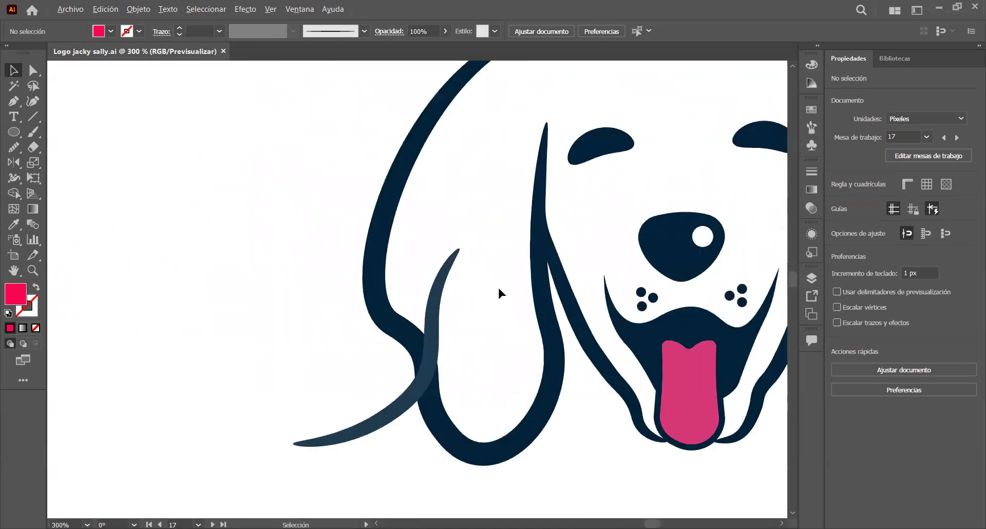
scroll(482, 273, "down", 4)
scroll(682, 295, "up", 1)
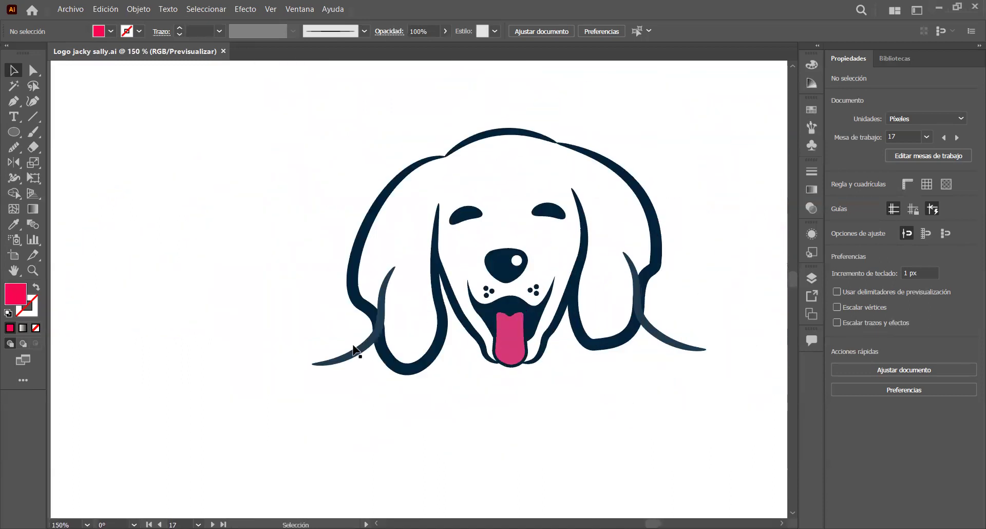
left_click_drag(634, 415, 392, 412)
left_click_drag(546, 378, 224, 398)
- Examine the trimmed ear folds joined to the outline on the following floppy-eared dog version
scroll(438, 391, "down", 1)
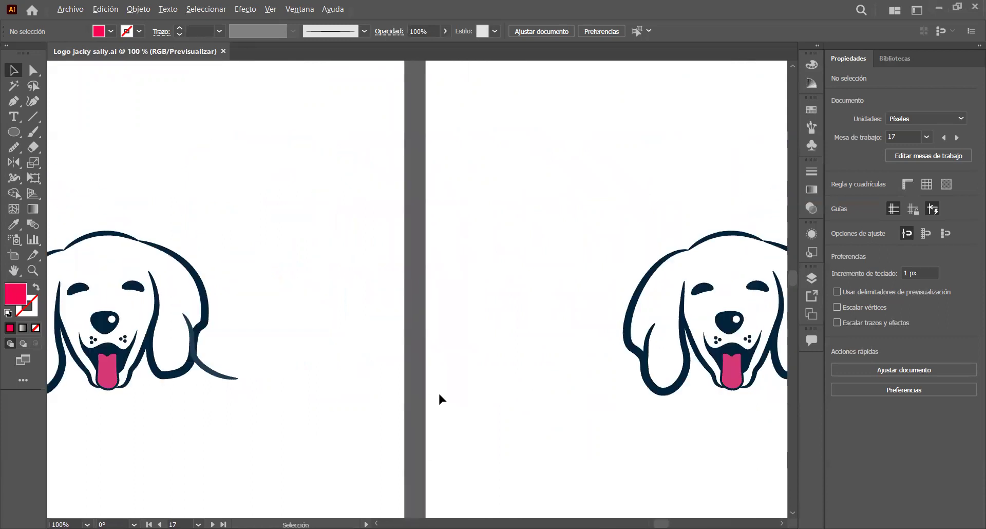
left_click_drag(565, 436, 306, 437)
scroll(344, 386, "up", 2)
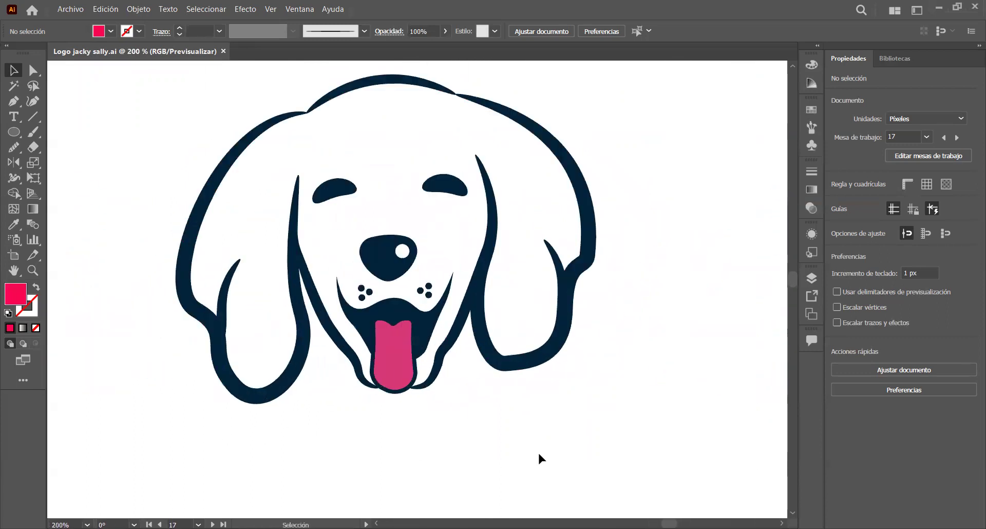
scroll(538, 451, "down", 3)
scroll(553, 446, "up", 2)
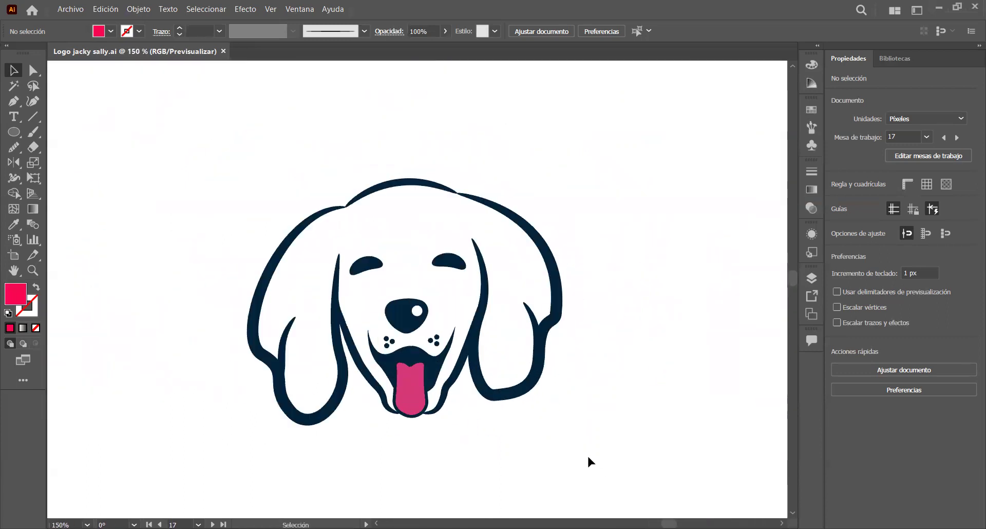
left_click_drag(642, 462, 394, 414)
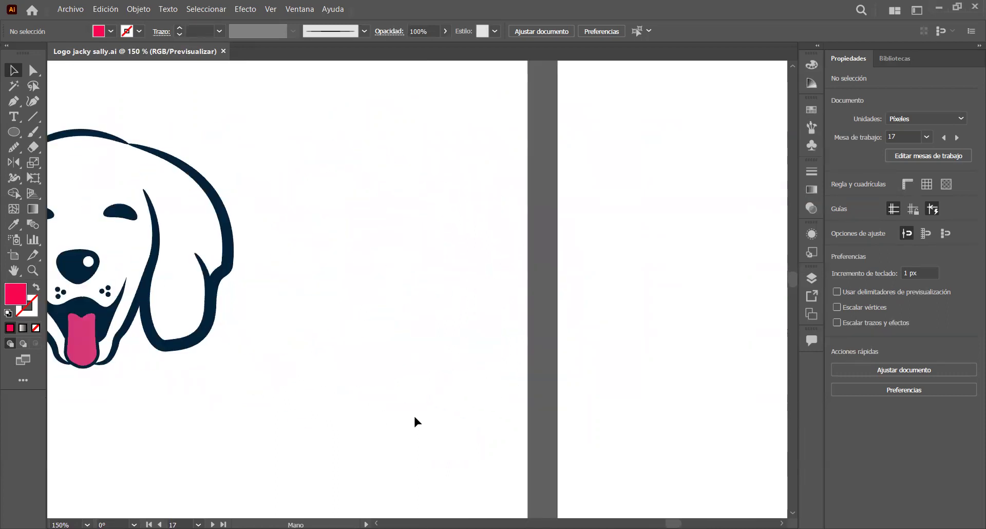
- Examine the light grey gradient fill on the face and ears of the last floppy-eared dog version
scroll(487, 414, "down", 1)
left_click_drag(645, 440, 359, 436)
left_click_drag(619, 430, 616, 429)
scroll(591, 423, "right", 4)
scroll(514, 437, "left", 4)
scroll(493, 442, "down", 2)
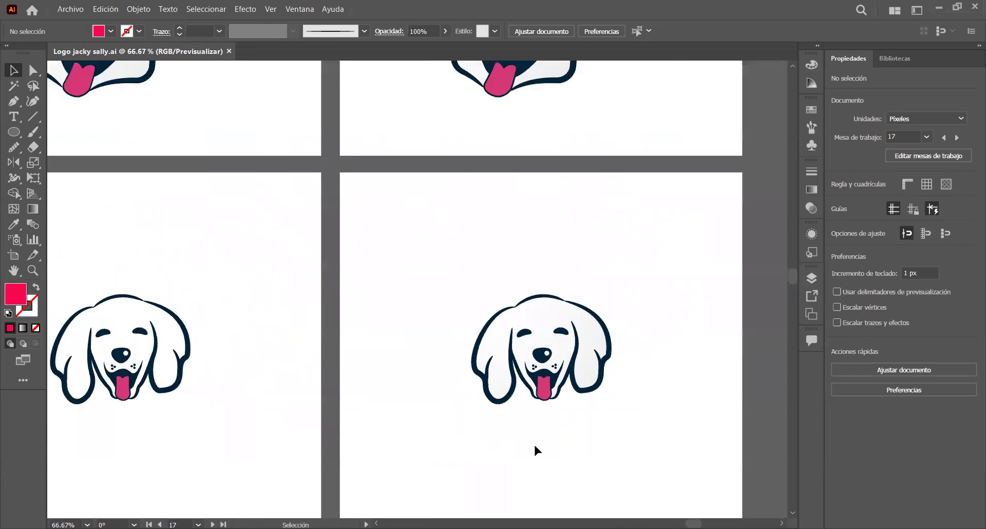
scroll(510, 446, "up", 1)
scroll(505, 422, "up", 3)
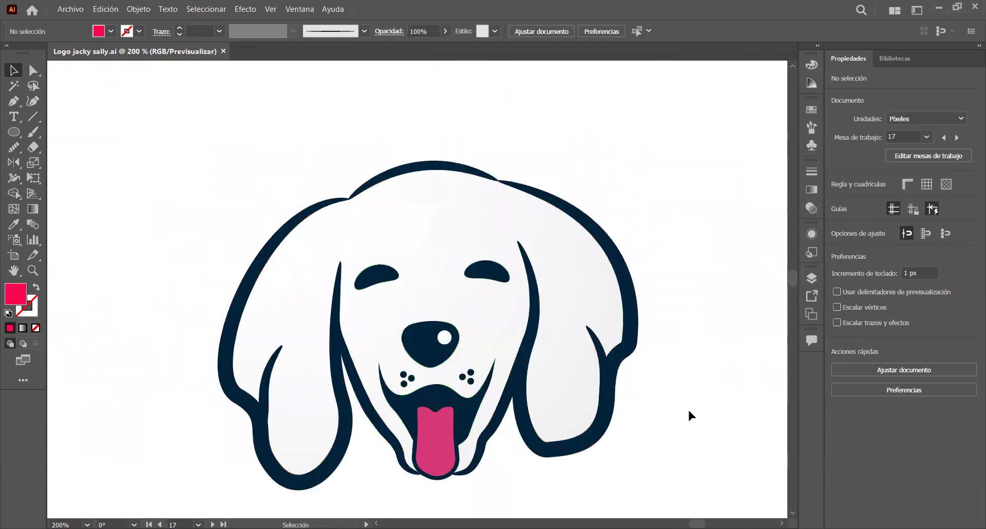
scroll(689, 407, "down", 1)
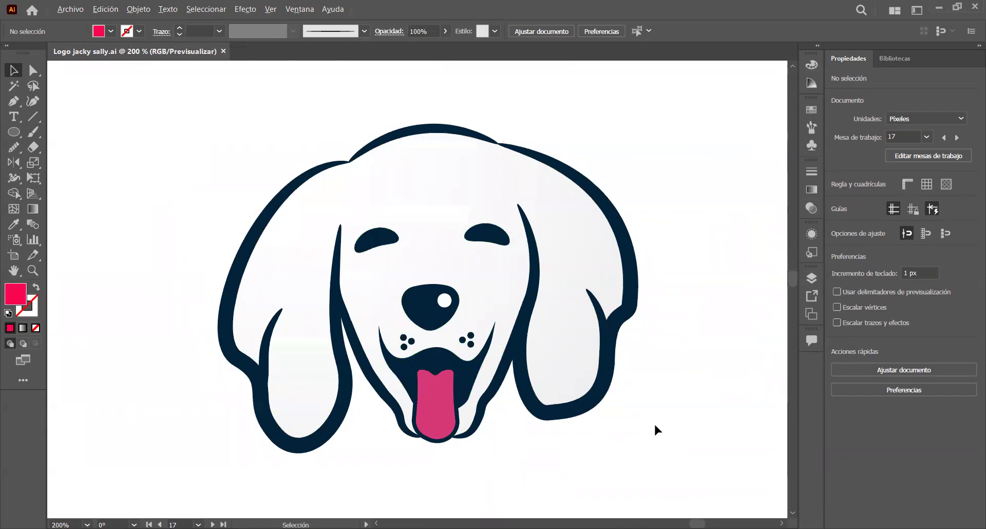
- Go to artboard 45 and review how the two dog heads are combined there and on the next artboard
scroll(655, 425, "down", 5)
scroll(656, 426, "down", 6)
left_click_drag(320, 496, 396, 447)
left_click(396, 448)
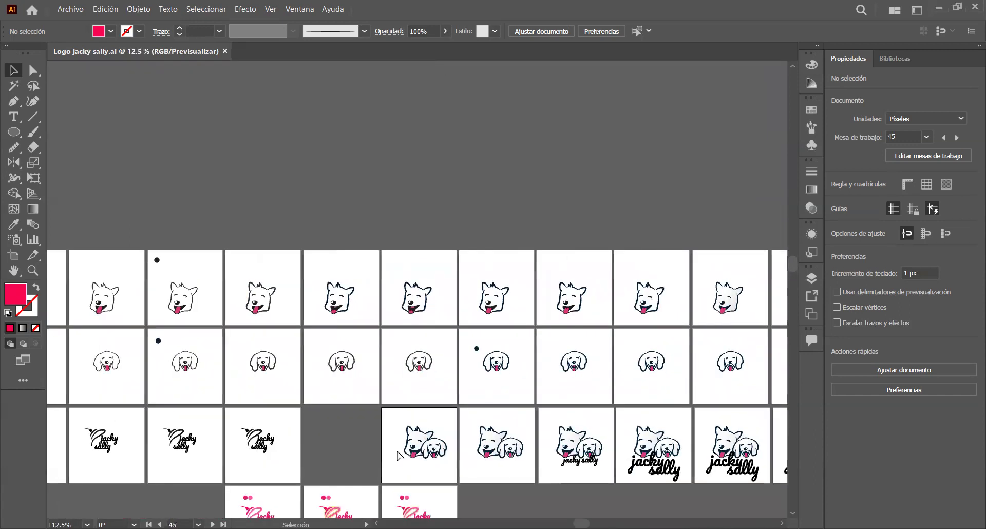
key("ctrl+minus")
key("ctrl+0")
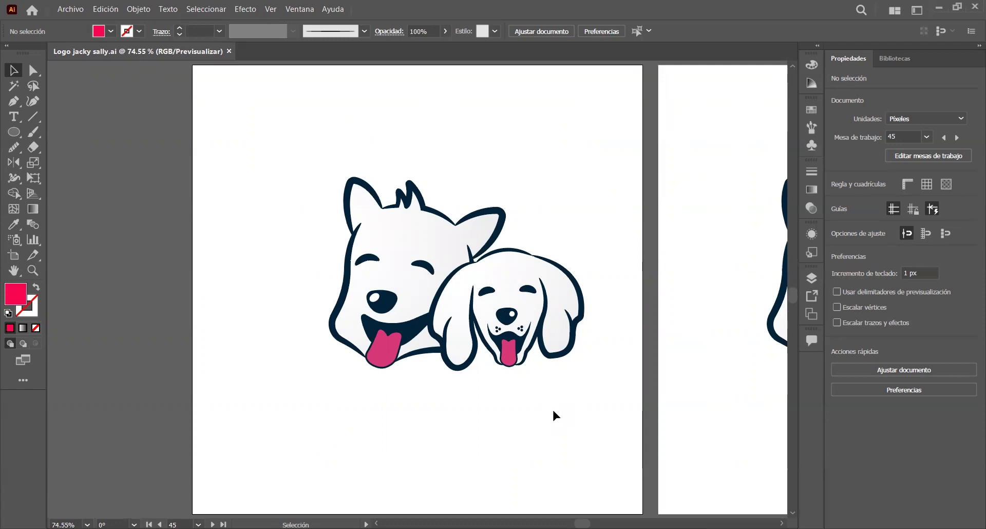
left_click_drag(581, 438, 360, 436)
left_click_drag(617, 436, 351, 436)
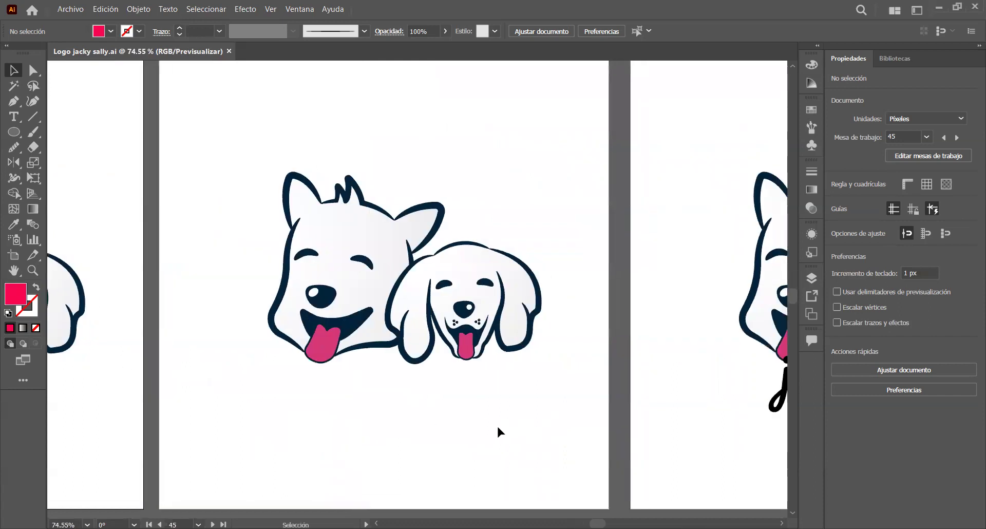
- Review the combined dog heads with the single-line "jacky sally" lettering beneath them
left_click_drag(553, 451, 433, 450)
left_click_drag(567, 467, 436, 462)
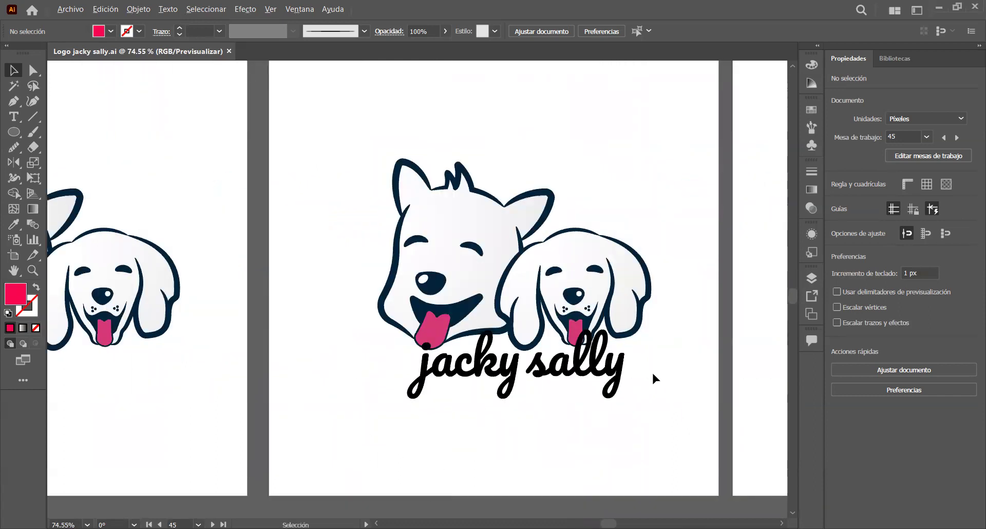
scroll(652, 371, "up", 1)
scroll(634, 393, "down", 1)
key("space")
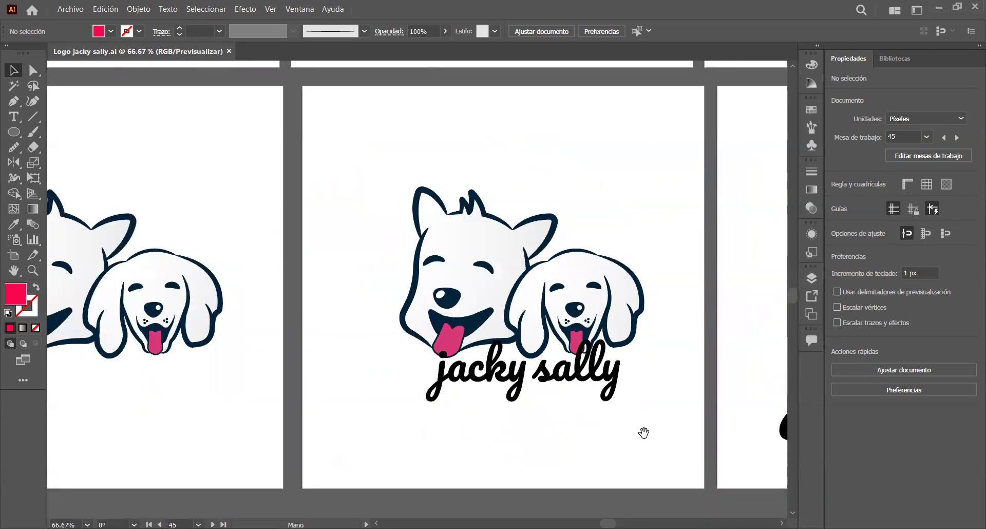
key("ctrl+plus")
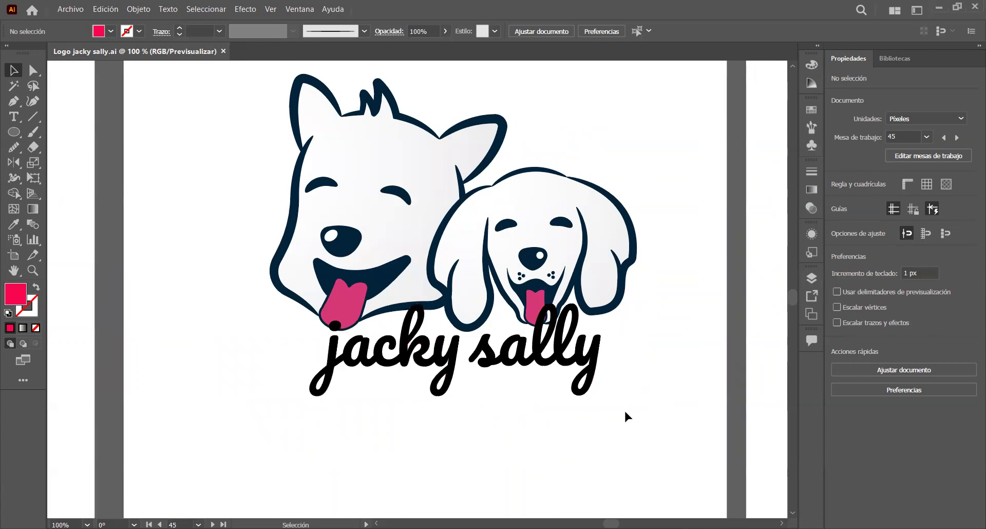
scroll(565, 394, "down", 1)
scroll(565, 395, "down", 1)
- Examine the enlarged "jacky sally" lettering stacked on two lines under the dog heads
left_click_drag(633, 431, 374, 440)
scroll(462, 455, "up", 1)
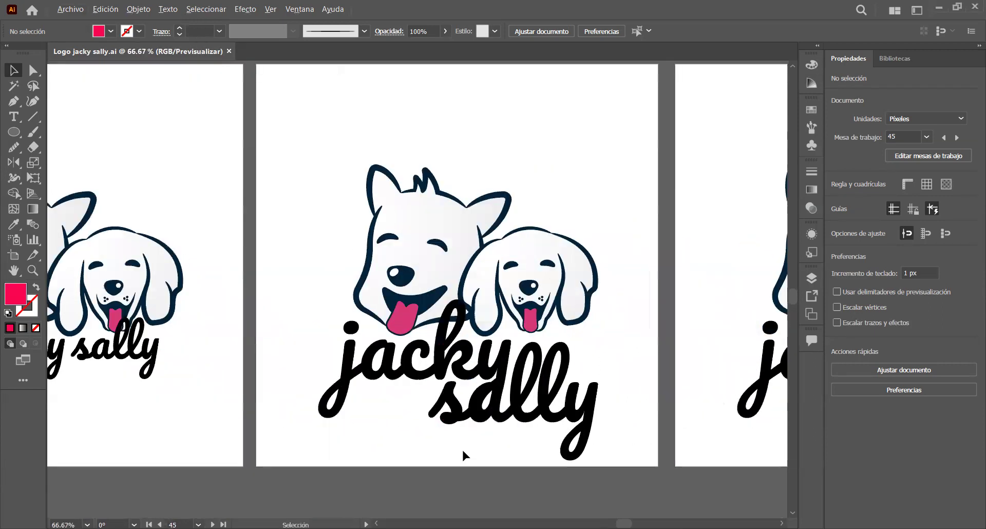
scroll(462, 454, "up", 1)
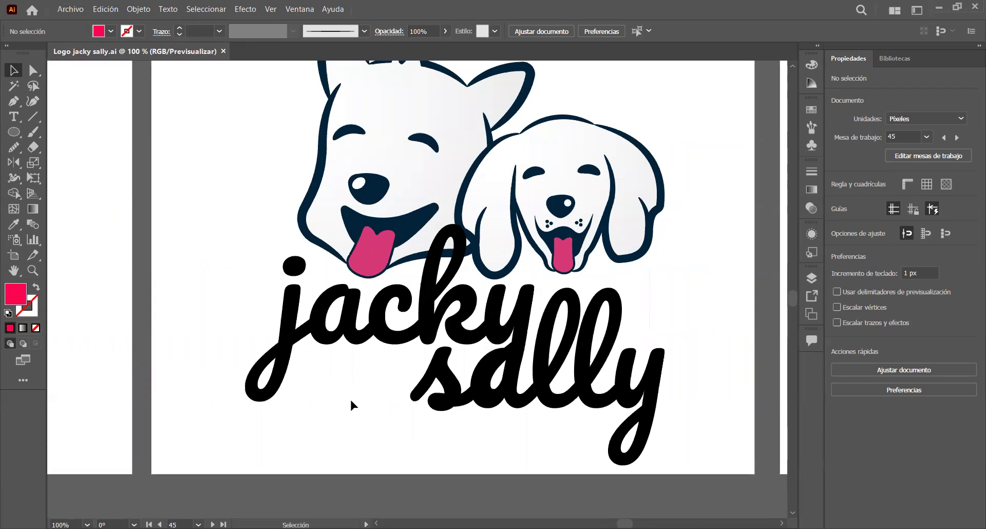
scroll(341, 395, "down", 2)
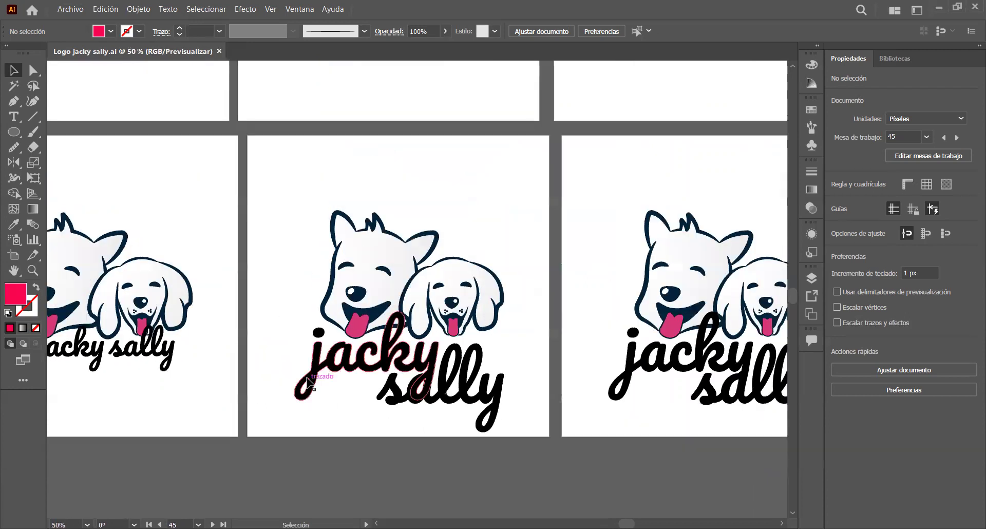
scroll(359, 406, "up", 2)
scroll(356, 428, "down", 1)
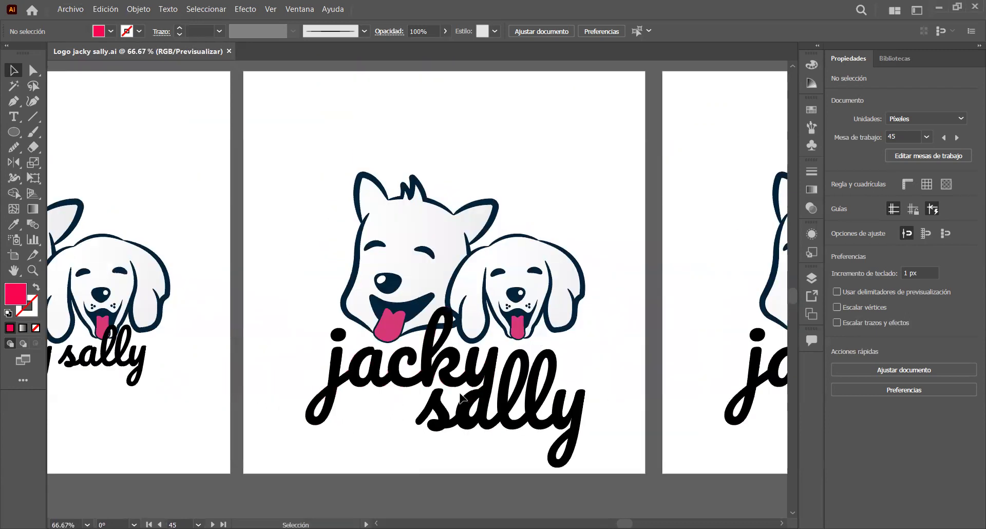
scroll(289, 408, "down", 1)
- Return to the single-line "jacky sally" version and compare its lettering size with the dog heads
left_click_drag(99, 424, 332, 424)
scroll(277, 397, "up", 2)
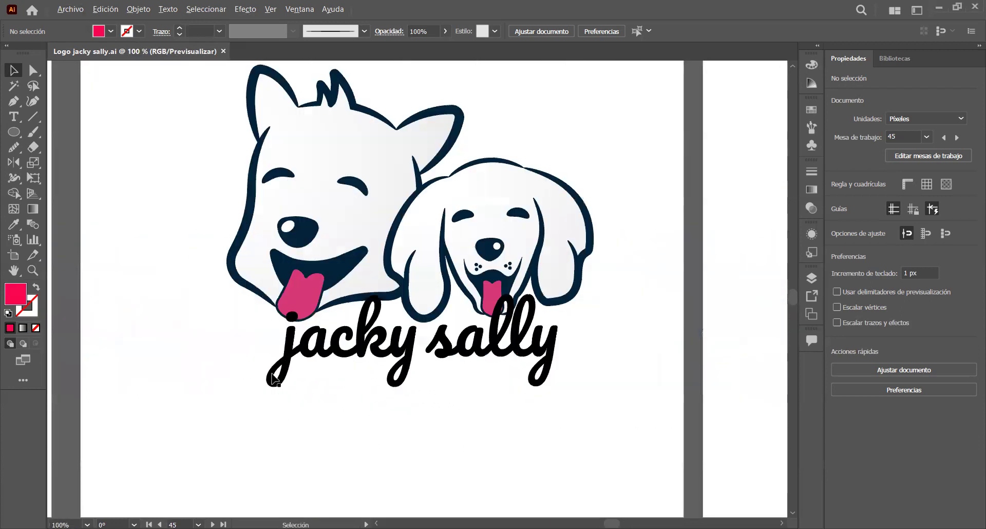
scroll(482, 408, "down", 1)
scroll(482, 405, "down", 3)
scroll(448, 391, "up", 2)
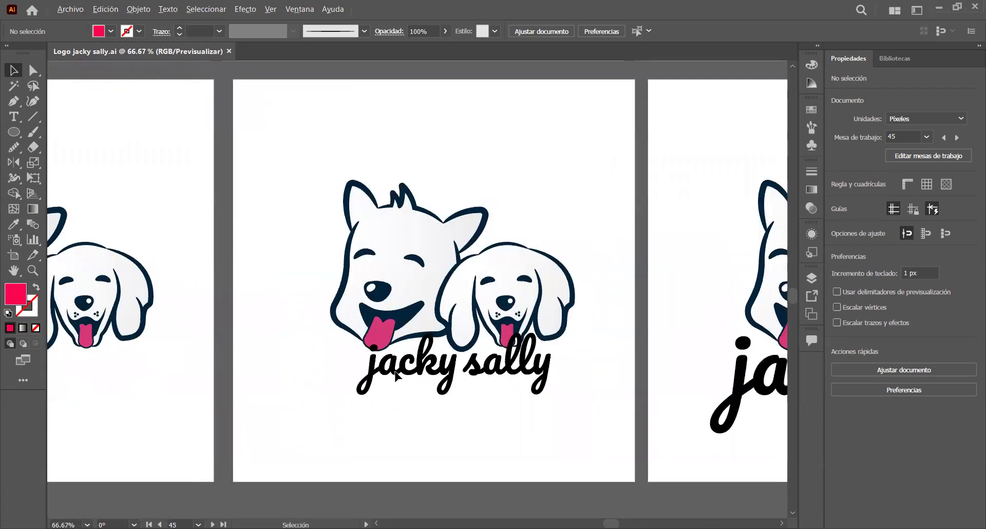
scroll(534, 421, "down", 1)
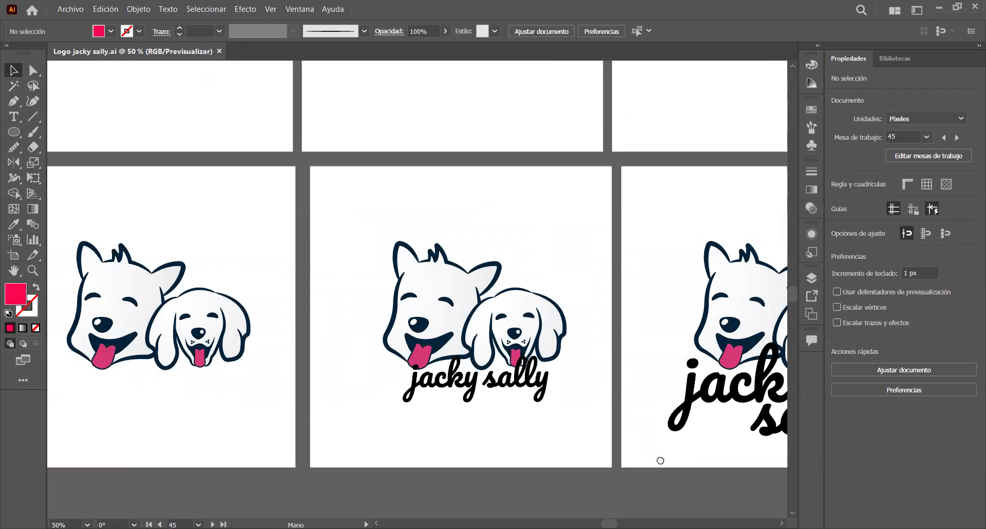
- Inspect how the stacked words "jacky" and "sally" interlock on the second two-line lettering artboard
left_click_drag(682, 463, 420, 445)
left_click_drag(679, 441, 379, 439)
scroll(504, 413, "up", 1)
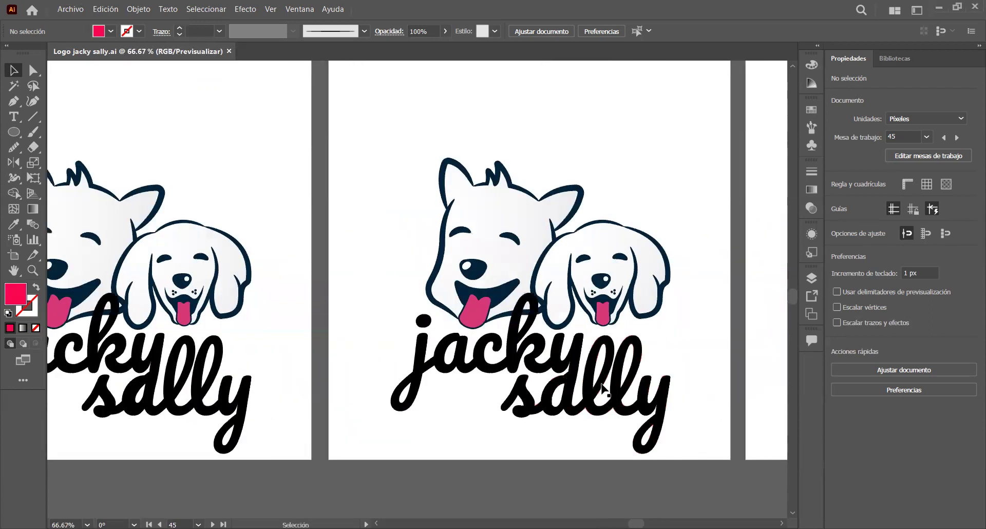
scroll(478, 420, "up", 3)
scroll(478, 420, "down", 2)
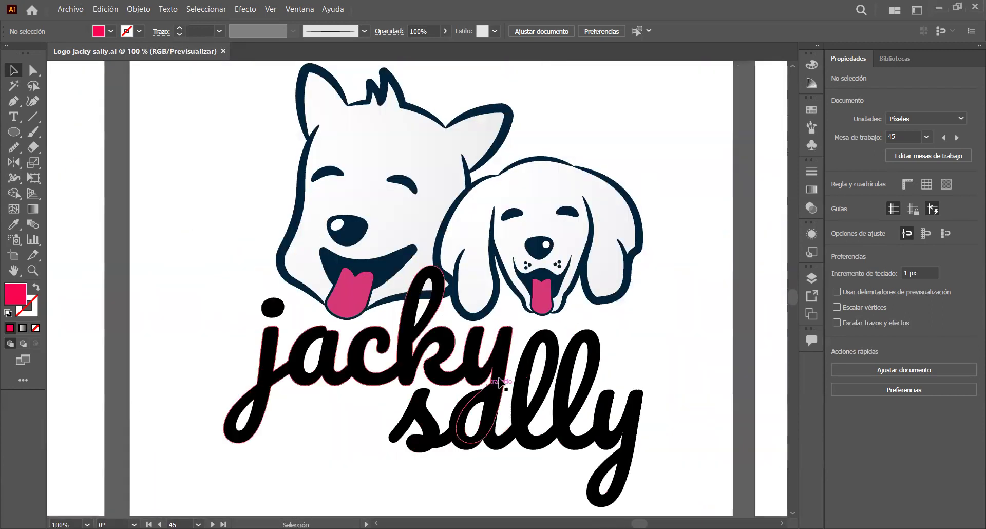
scroll(519, 489, "down", 1)
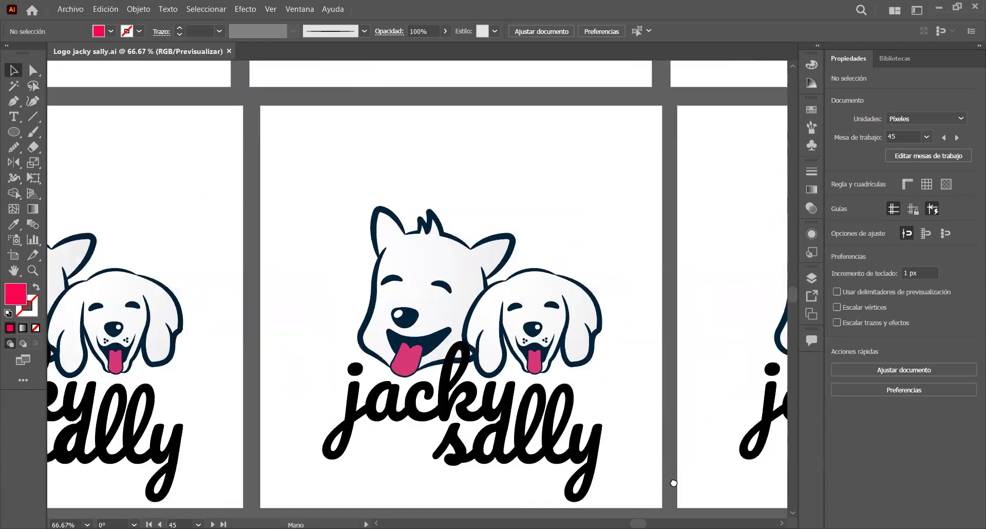
- Inspect the overlap between the black letter k and the dog outlines on the following stacked-lettering artboards
left_click_drag(696, 491, 238, 394)
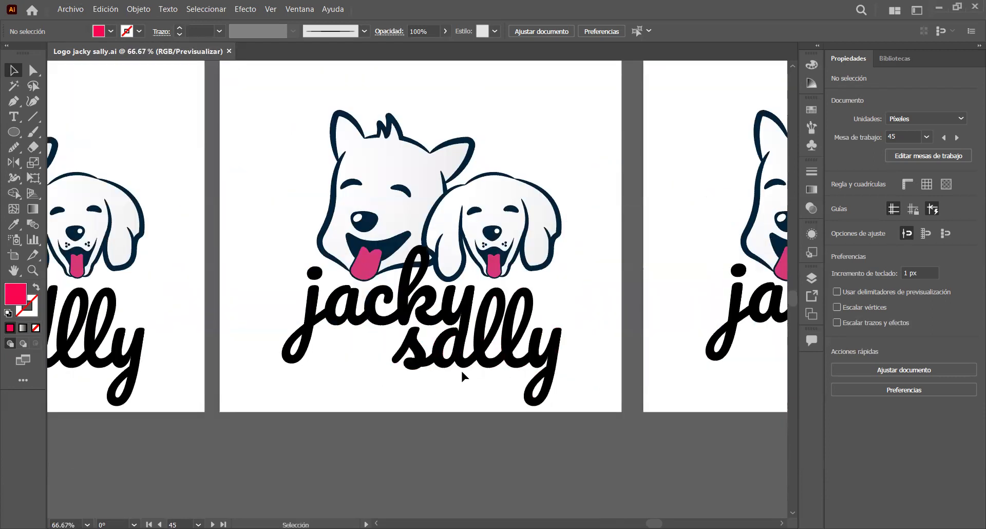
scroll(330, 407, "right", 3)
scroll(519, 278, "left", 5)
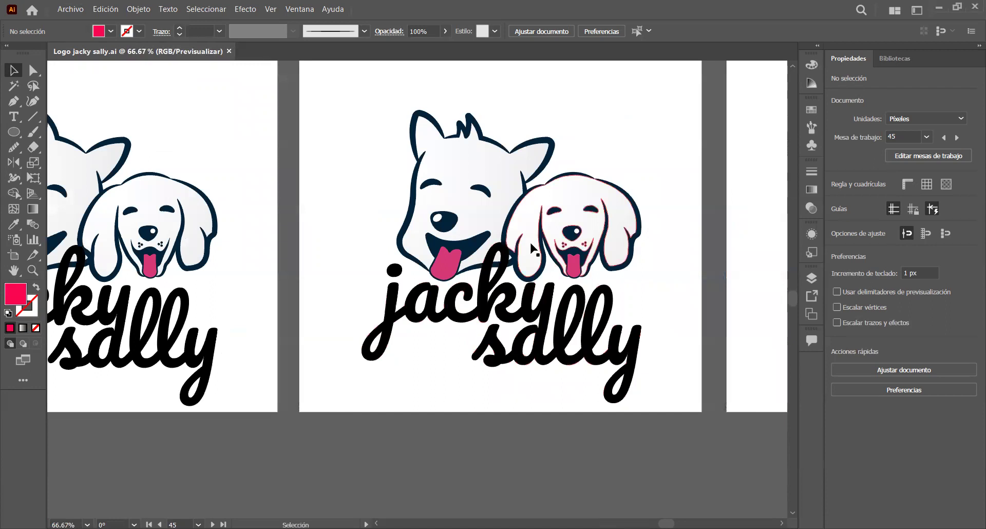
scroll(520, 280, "up", 4)
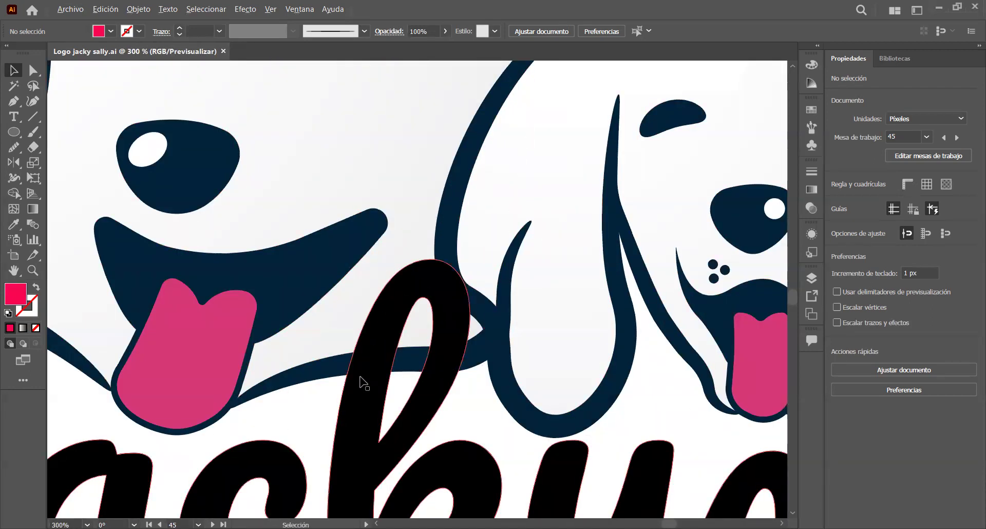
scroll(359, 383, "down", 2)
scroll(613, 473, "down", 3)
- Review the dark blue lettering versions, inspecting where the letter k meets the floppy-eared dog's ear
left_click_drag(613, 472, 288, 371)
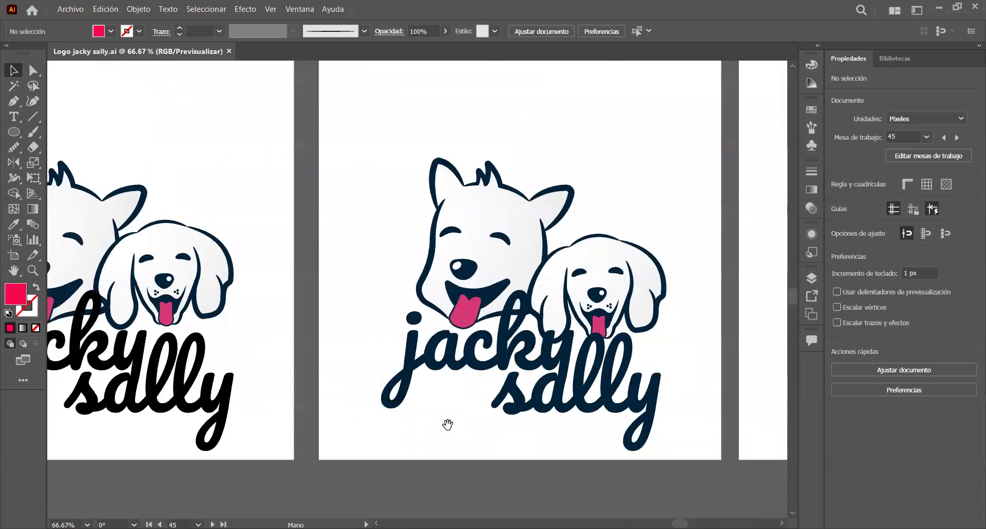
left_click_drag(572, 436, 510, 430)
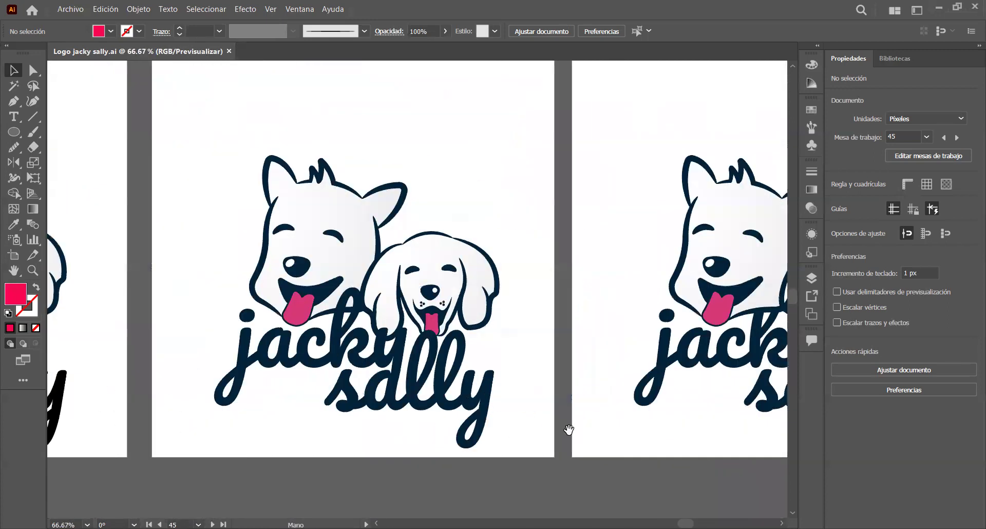
scroll(336, 275, "up", 1)
scroll(337, 274, "up", 3)
scroll(443, 406, "down", 2)
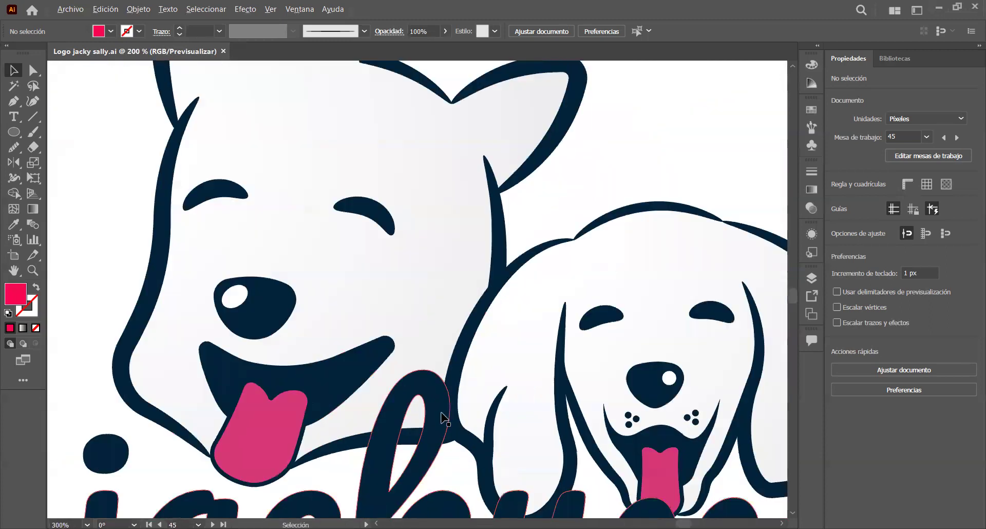
scroll(451, 436, "up", 2)
scroll(452, 436, "down", 2)
scroll(452, 437, "up", 2)
scroll(451, 437, "down", 4)
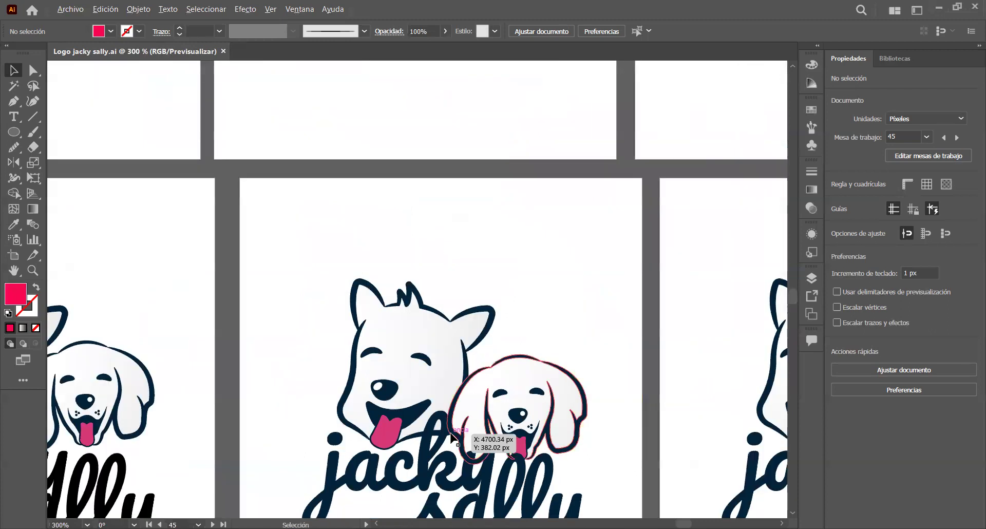
left_click_drag(627, 458, 532, 451)
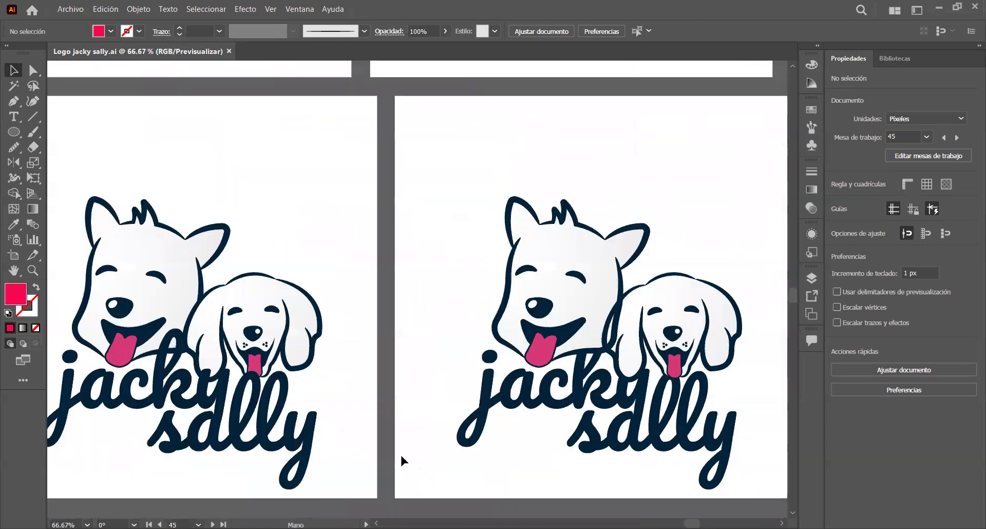
- Review the remaining dark blue logo artboards up to the last one, inspecting where the floppy ear meets the letter y
left_click_drag(617, 401, 459, 419)
scroll(458, 419, "up", 3)
scroll(388, 360, "down", 4)
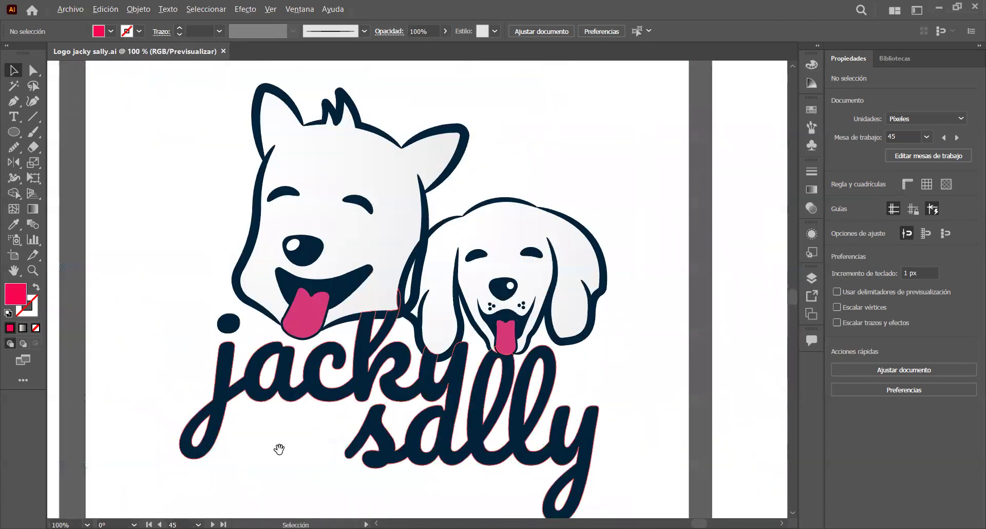
scroll(327, 432, "up", 3)
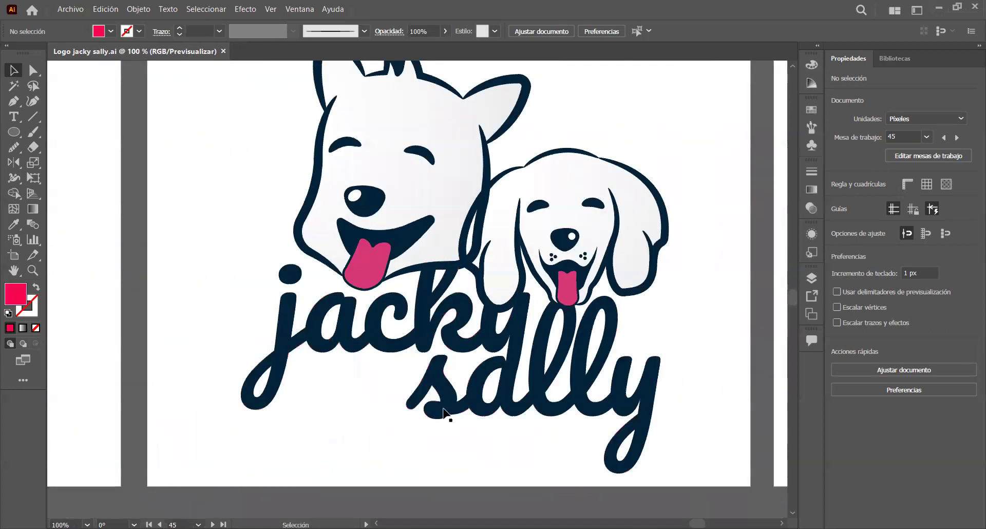
scroll(516, 441, "down", 1)
key("space")
left_click_drag(660, 429, 433, 448)
left_click_drag(502, 448, 302, 451)
left_click_drag(607, 380, 233, 407)
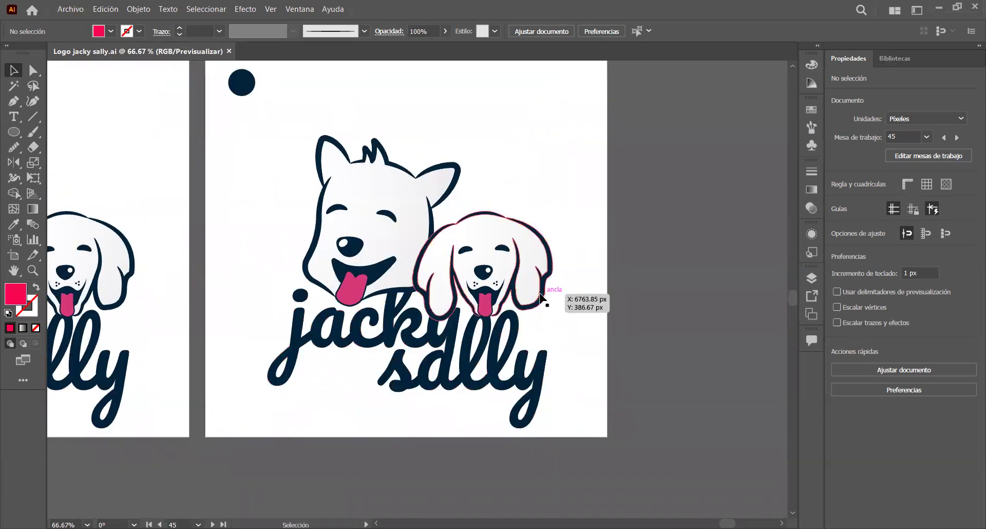
scroll(455, 326, "up", 2)
scroll(275, 345, "up", 1)
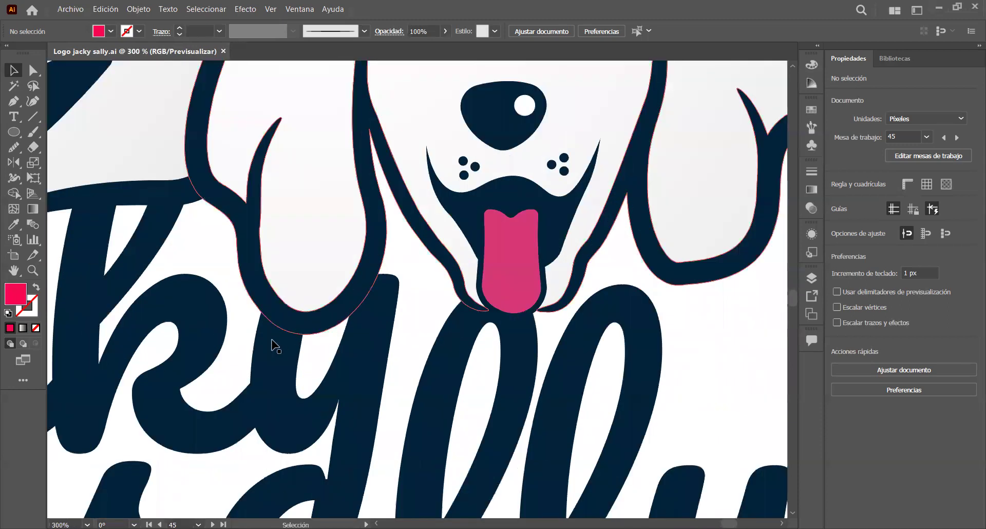
- Duplicate the last artboard together with its dark blue logo, placing the copy directly beside it
scroll(275, 345, "down", 3)
left_click(14, 256)
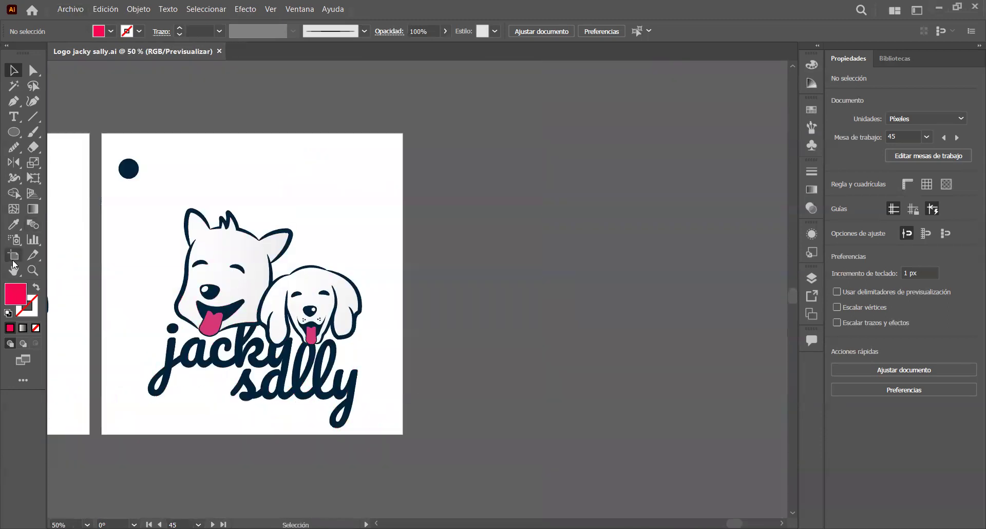
left_click_drag(114, 247, 429, 246)
key("Escape")
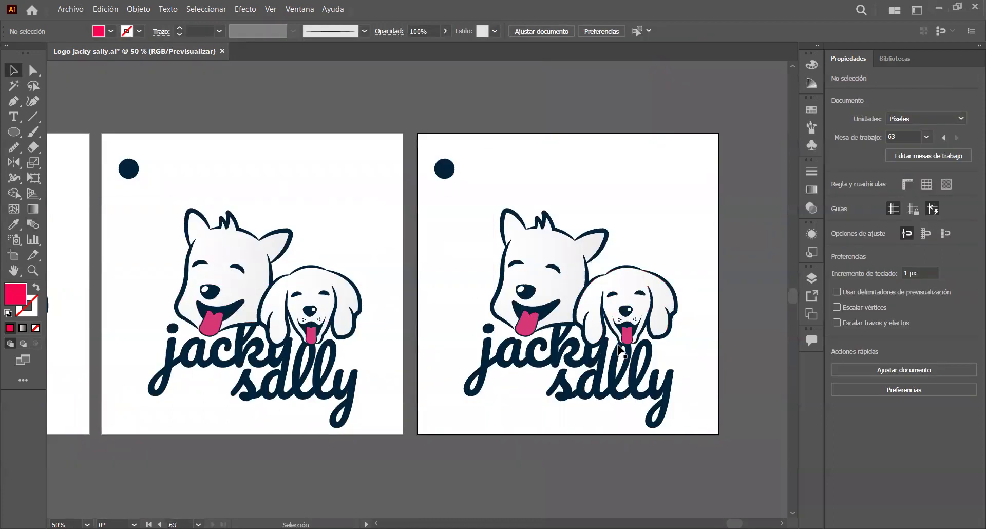
scroll(616, 334, "up", 5)
scroll(455, 347, "up", 2)
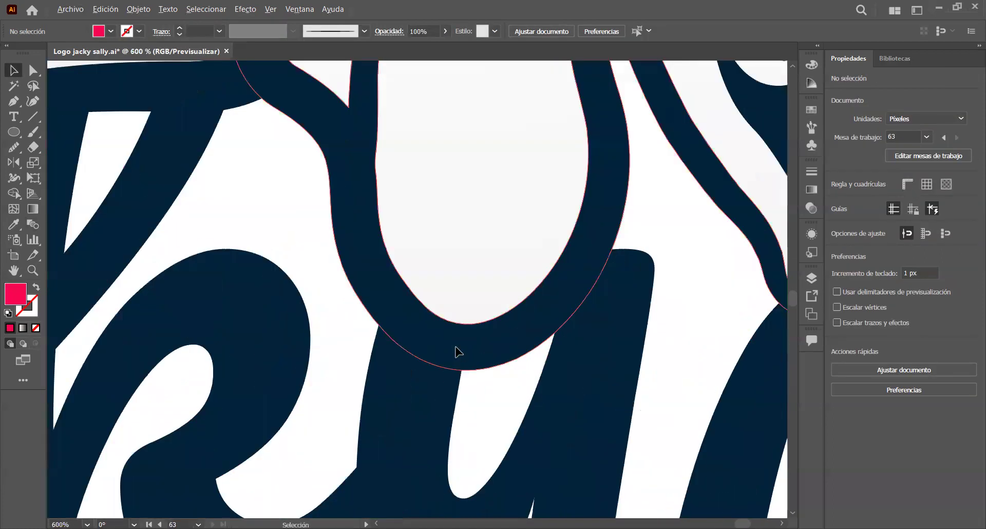
left_click(455, 348)
left_click(424, 389, "shift")
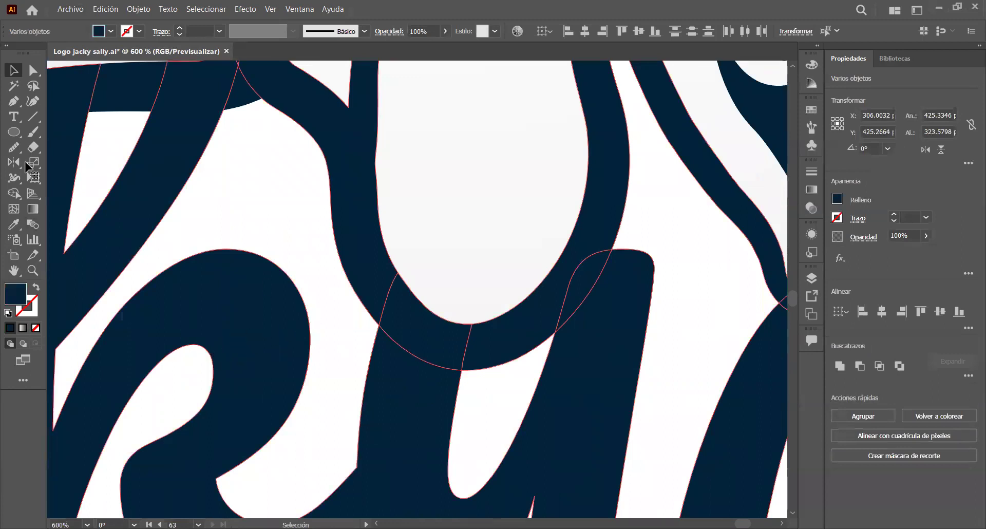
left_click(246, 220)
left_click(627, 332)
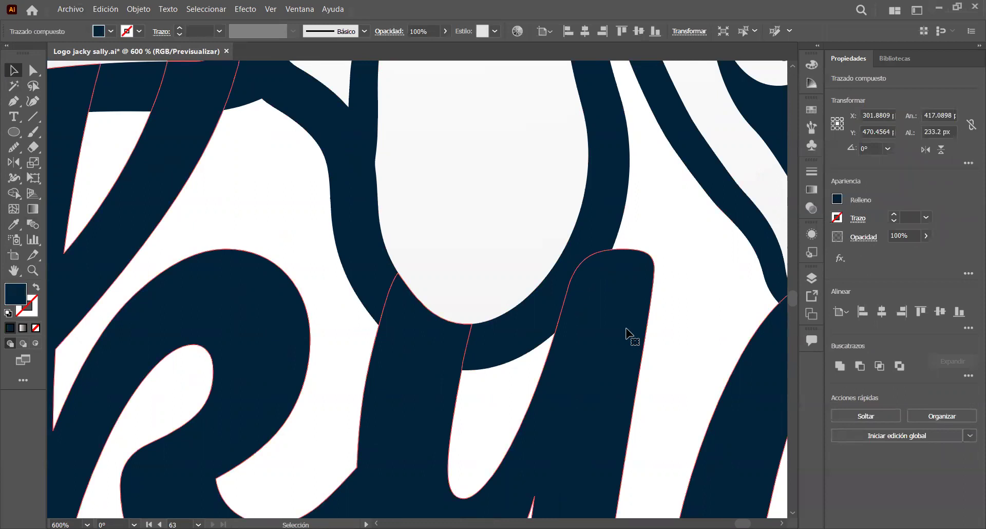
- Add a dark blue filler shape about 14 × 19 px between the floppy ear's outline and the tip of the letter y
scroll(676, 308, "down", 2)
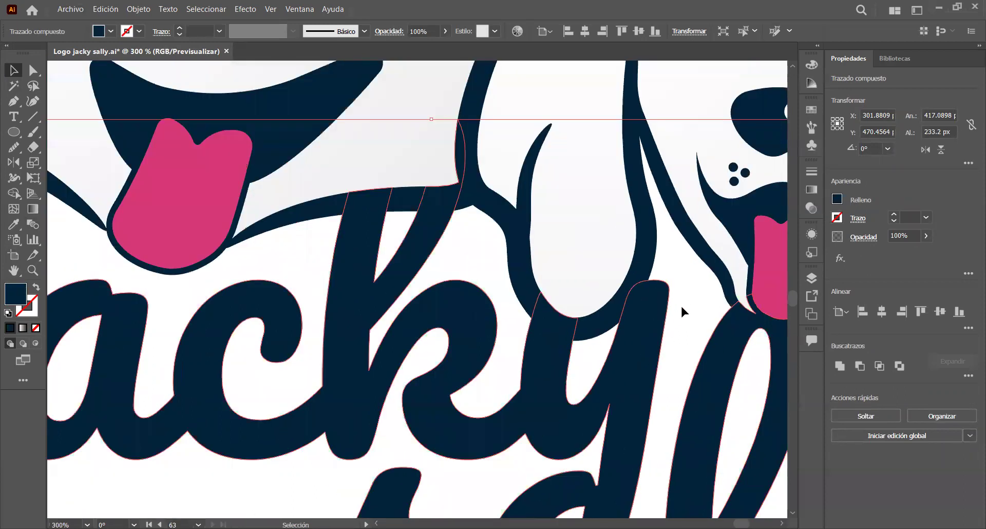
scroll(680, 304, "up", 2)
left_click(310, 243)
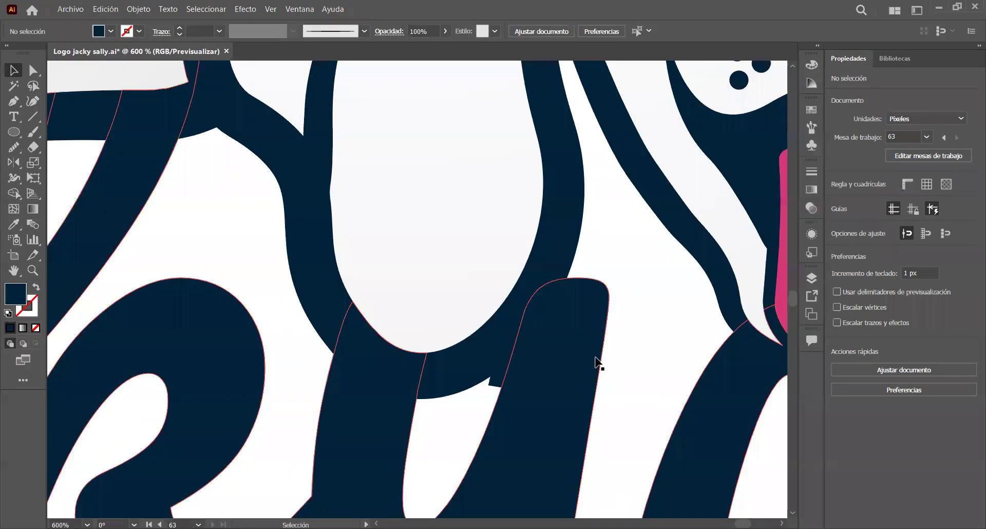
scroll(596, 363, "up", 1)
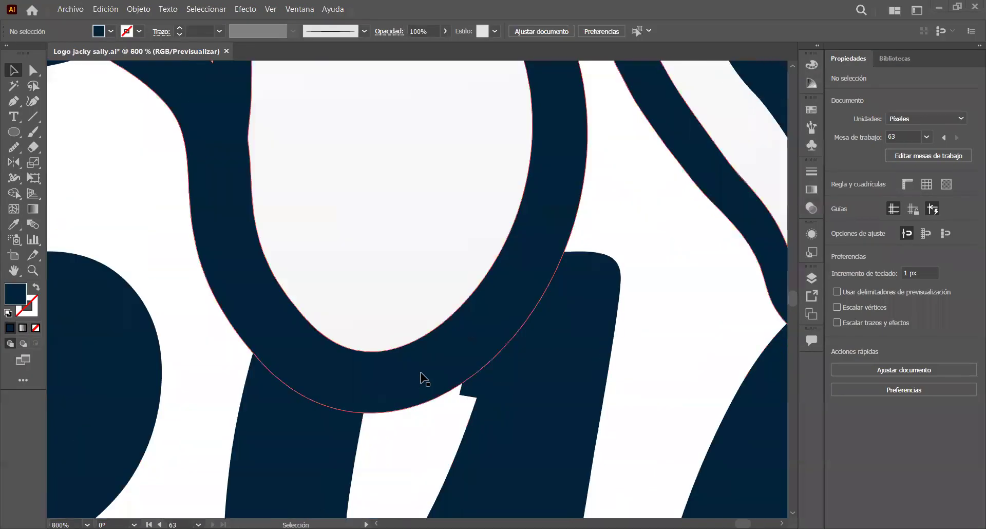
left_click(409, 379)
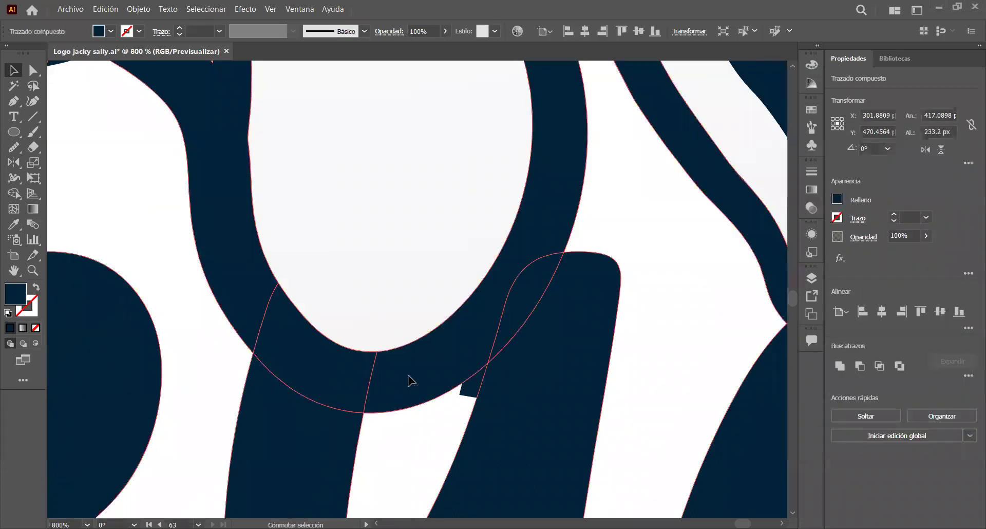
left_click(489, 370, "shift")
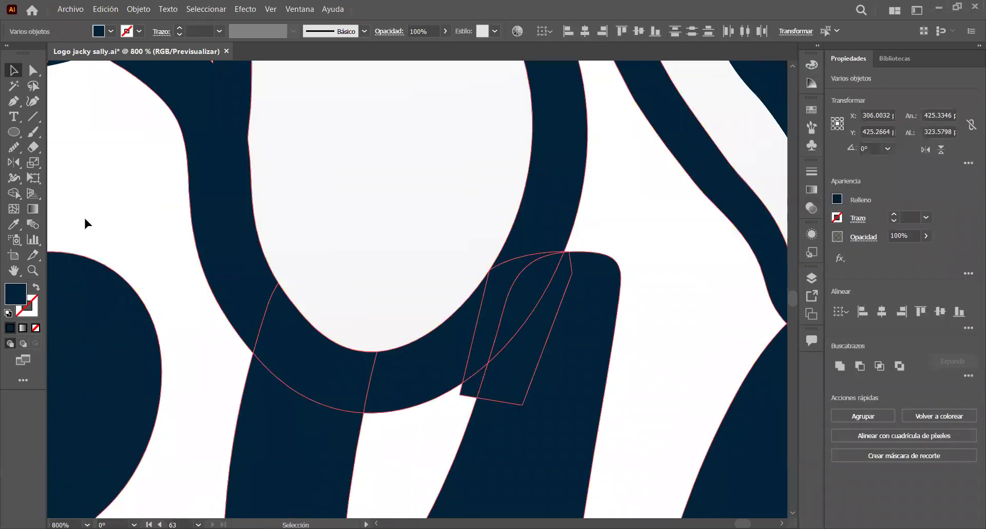
left_click(14, 193)
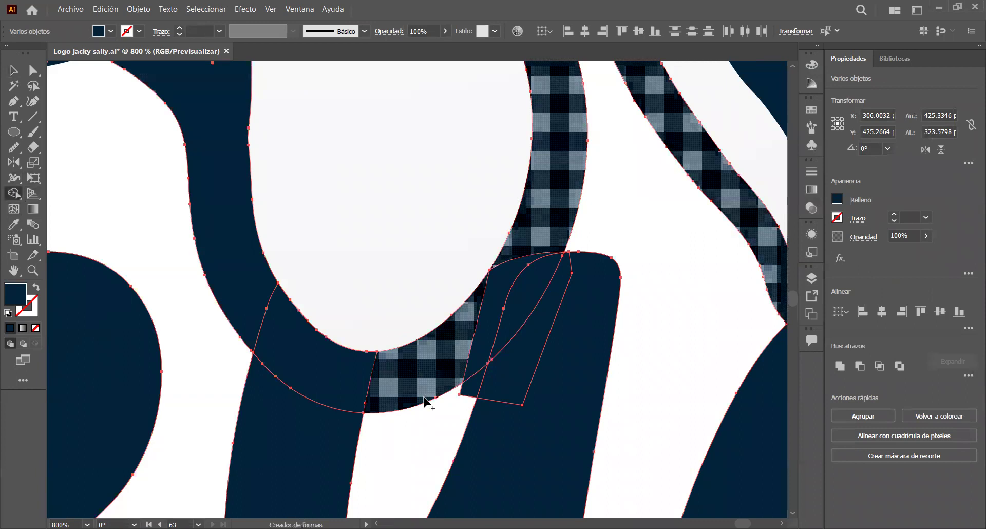
scroll(449, 380, "down", 1)
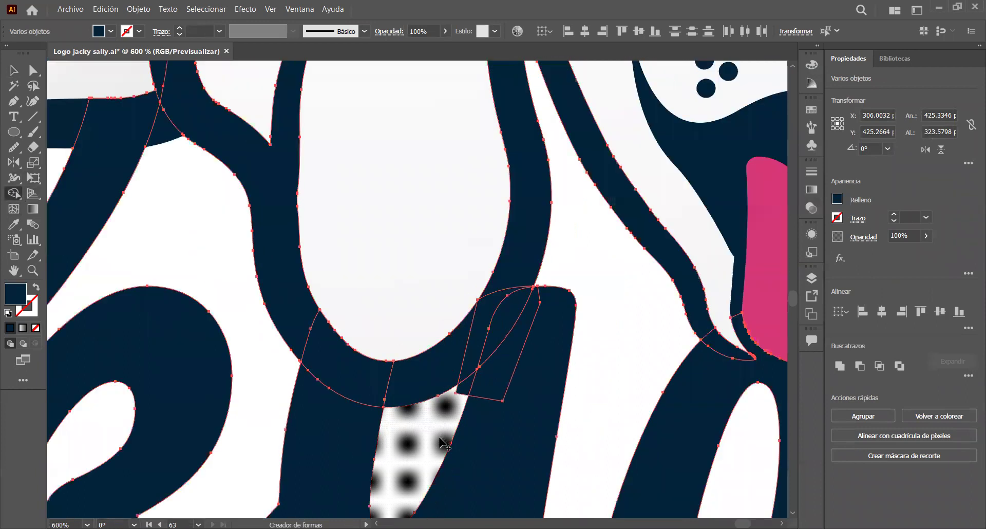
scroll(440, 437, "down", 1)
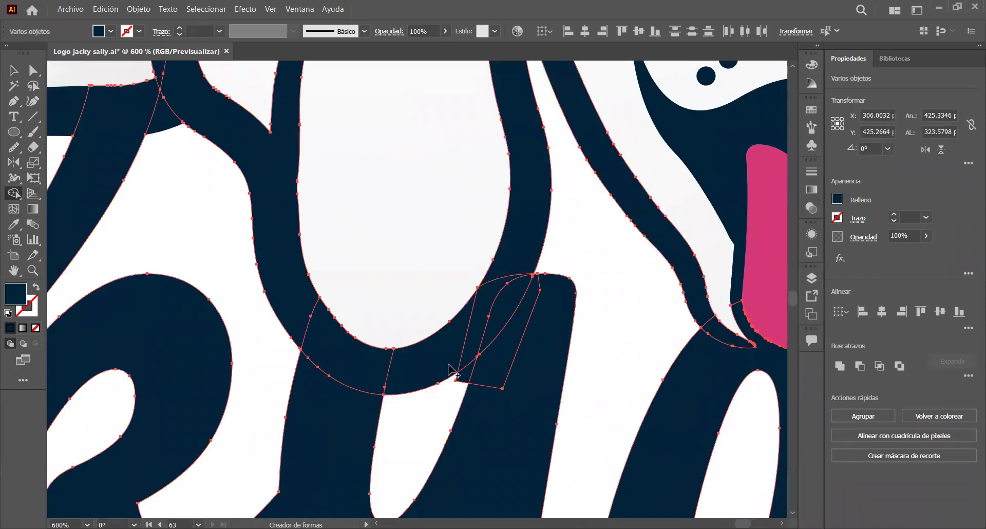
key("v")
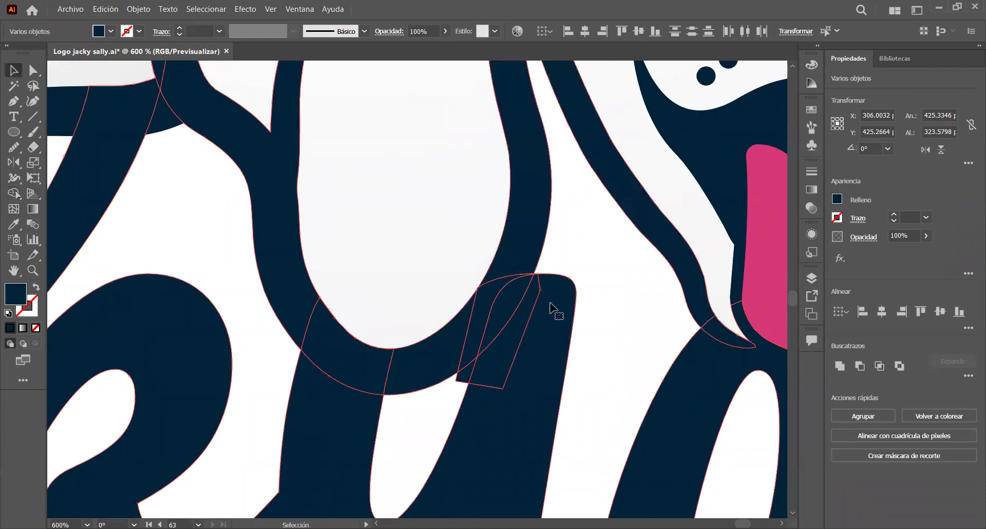
left_click(604, 303)
- Move the filler shape's upper corner anchor point slightly so it meets the inner edge of the floppy ear's outline
scroll(445, 258, "up", 6)
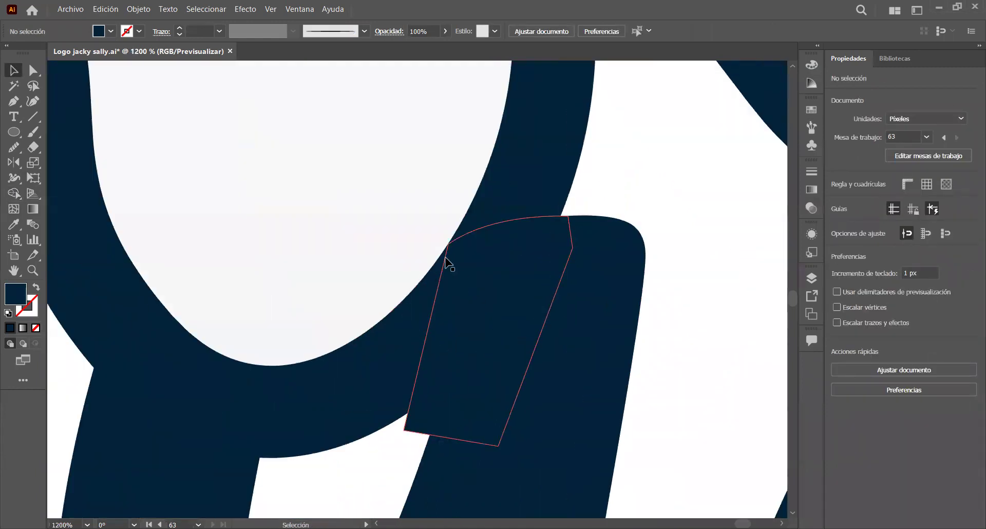
scroll(472, 246, "up", 2)
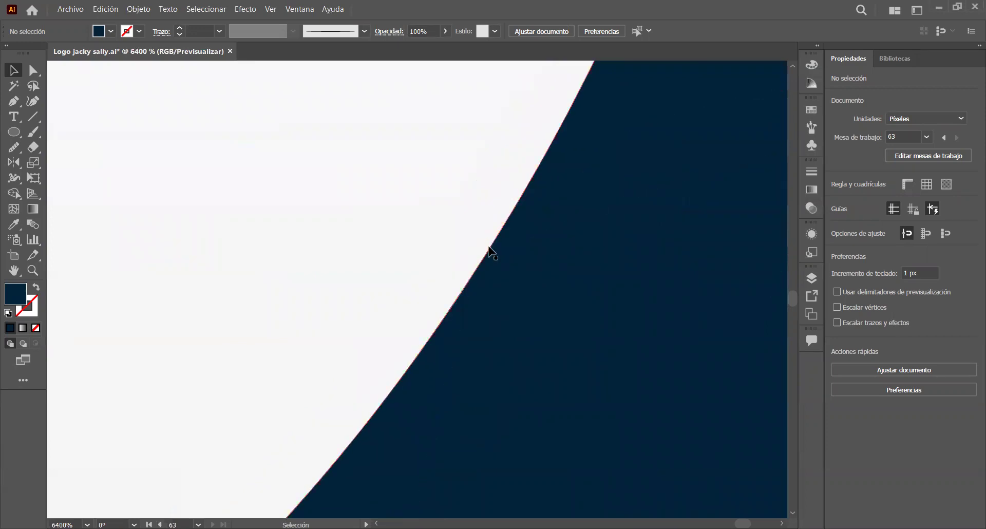
left_click(490, 292)
scroll(504, 379, "down", 4)
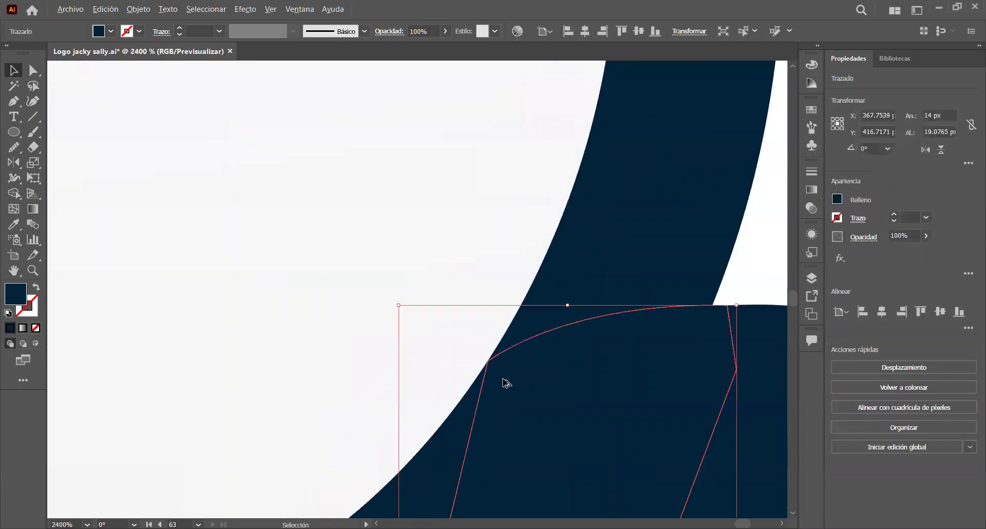
scroll(520, 399, "up", 3)
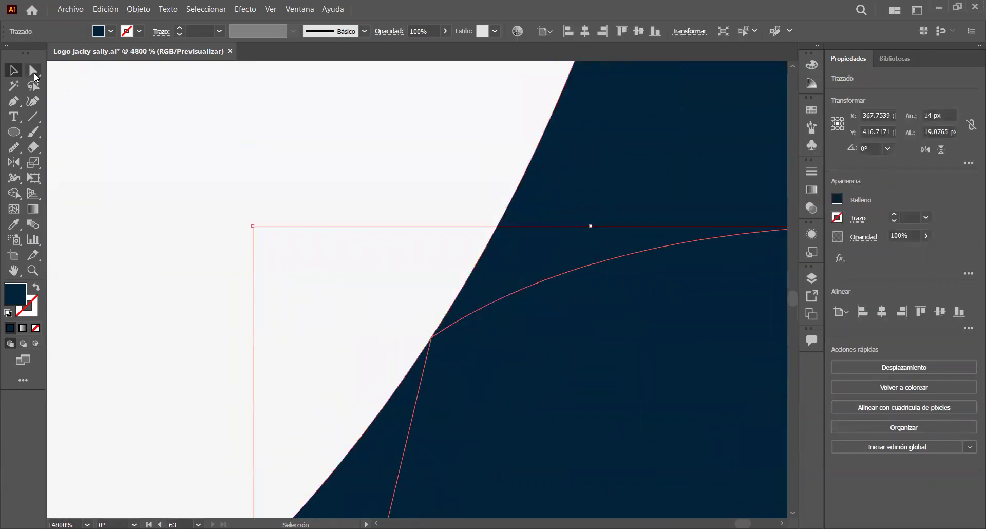
left_click(33, 70)
left_click_drag(431, 343, 425, 336)
scroll(465, 406, "down", 5)
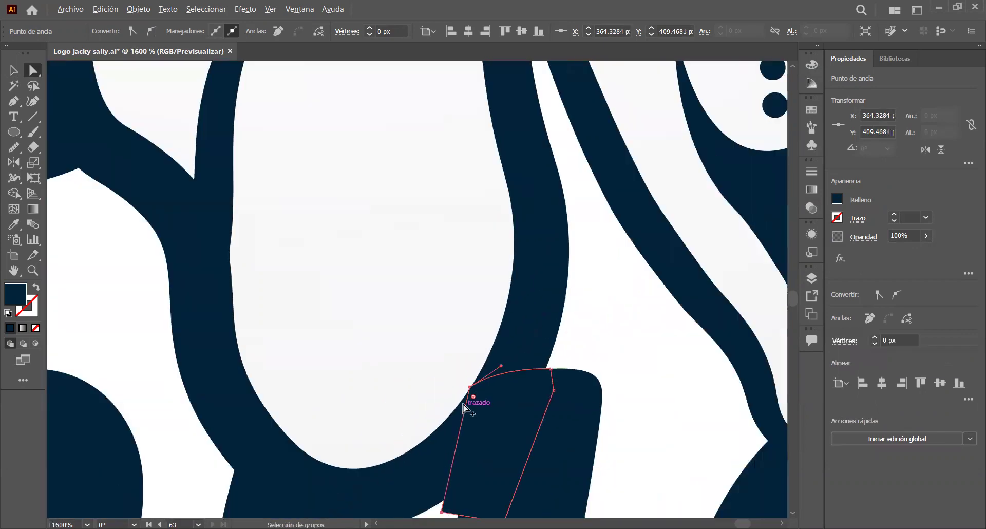
- Merge the lower ear outline, the adjoining filler region and the open gap of the letter y into one shape with Shape Builder
scroll(465, 408, "down", 3)
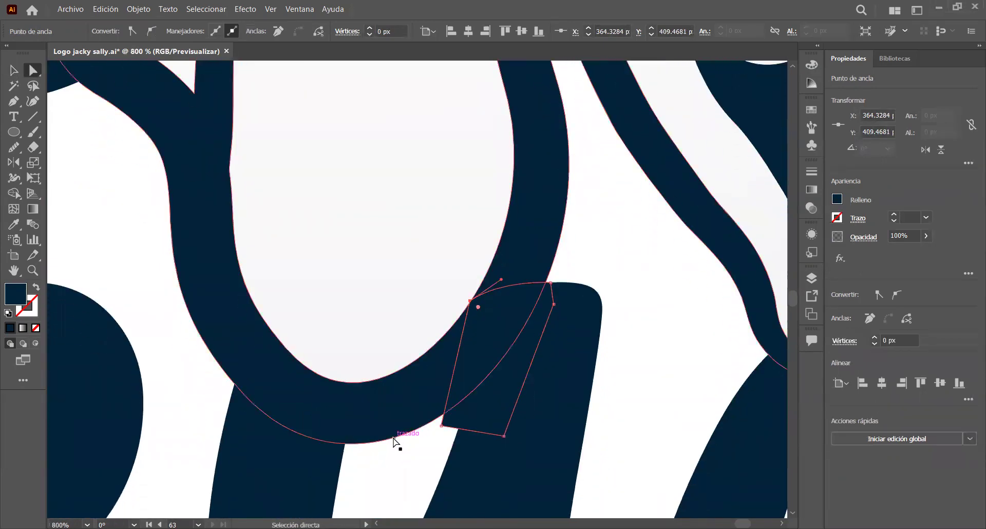
key("v")
left_click(359, 430)
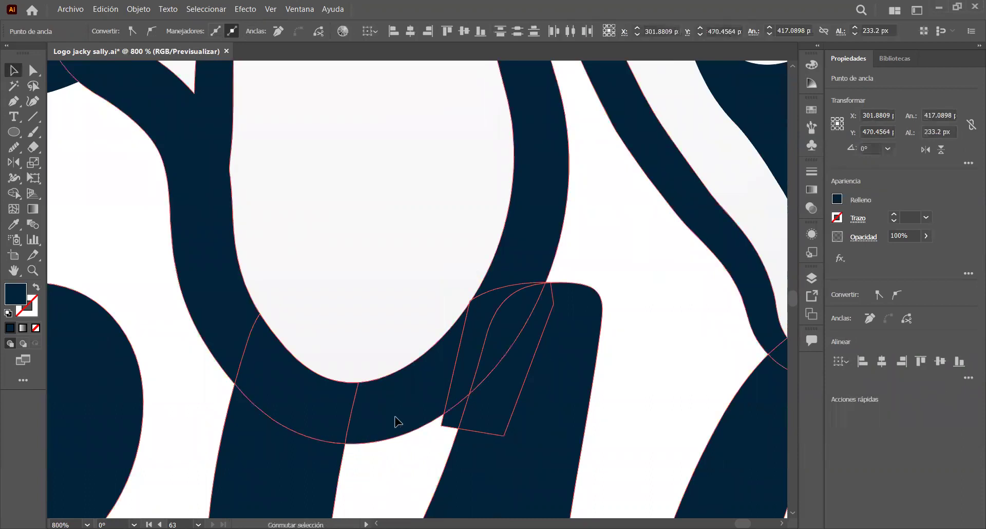
left_click(14, 194)
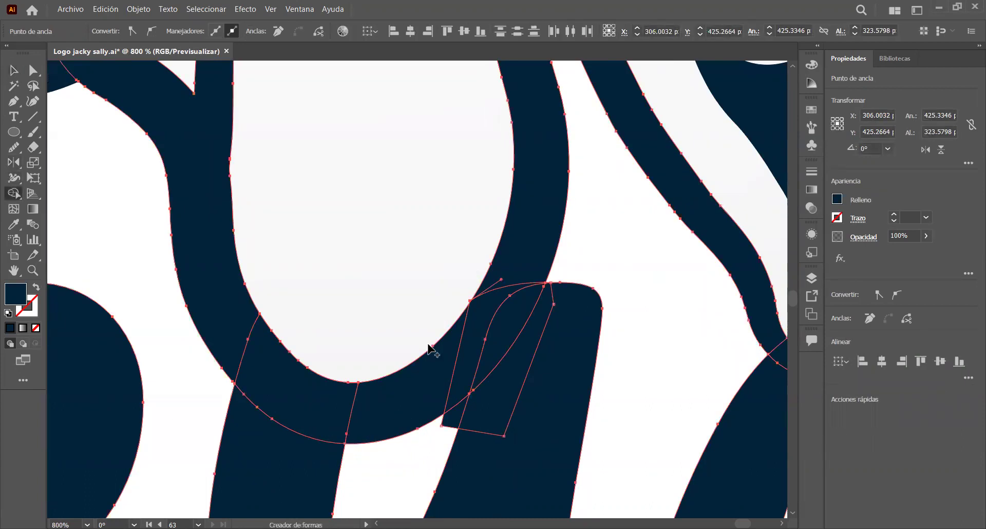
left_click(509, 323)
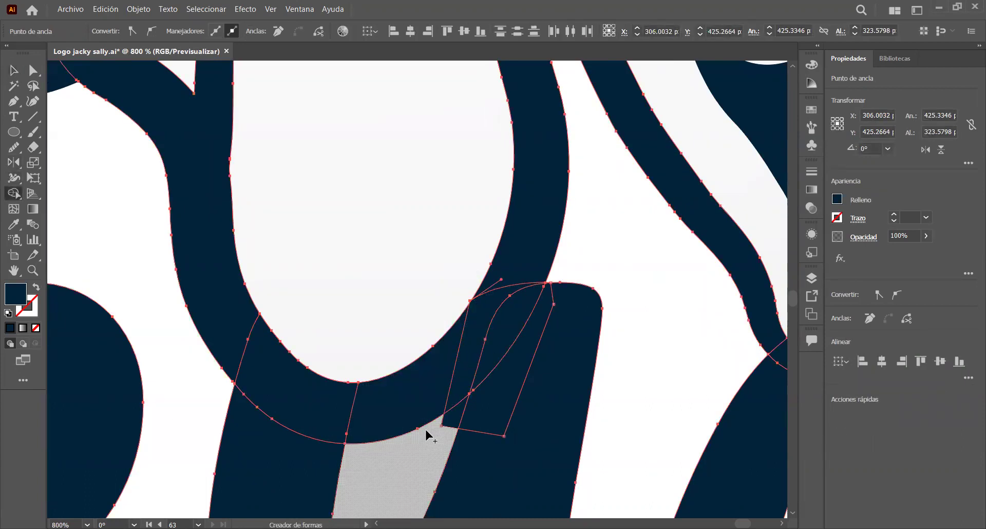
scroll(430, 429, "down", 2)
scroll(426, 434, "up", 2)
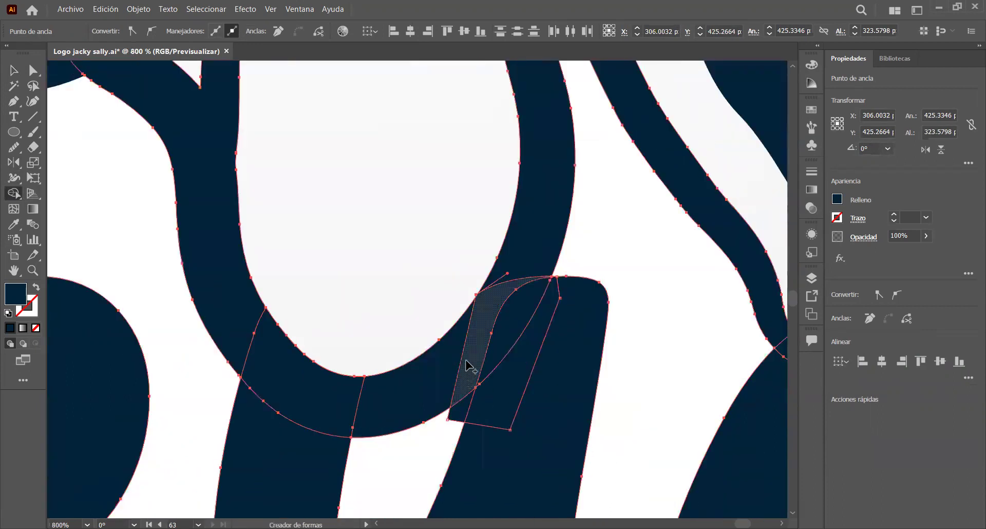
left_click(421, 440)
key("v")
left_click(655, 365)
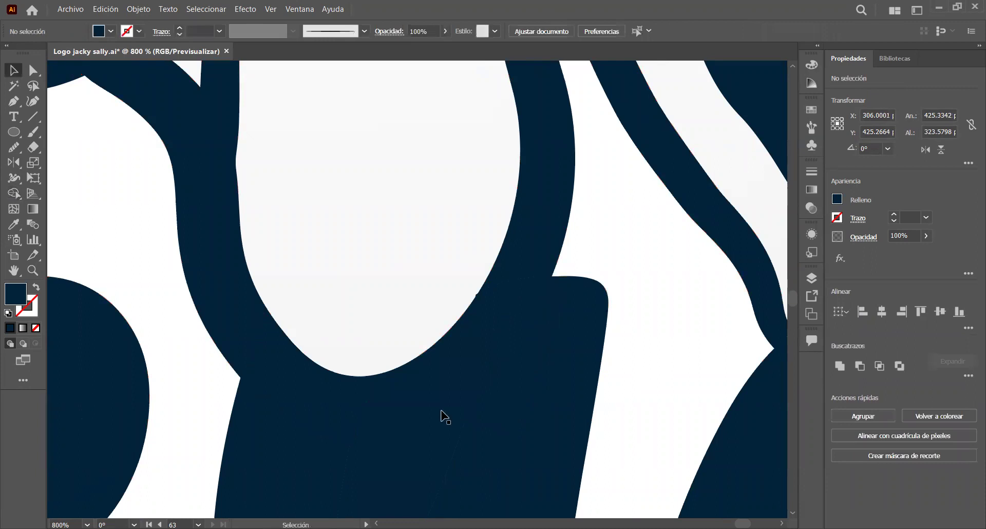
- Fill the merged shape between the floppy ear and the letter y with white sampled from the background
left_click(441, 432)
key("i")
left_click(637, 382)
key("v")
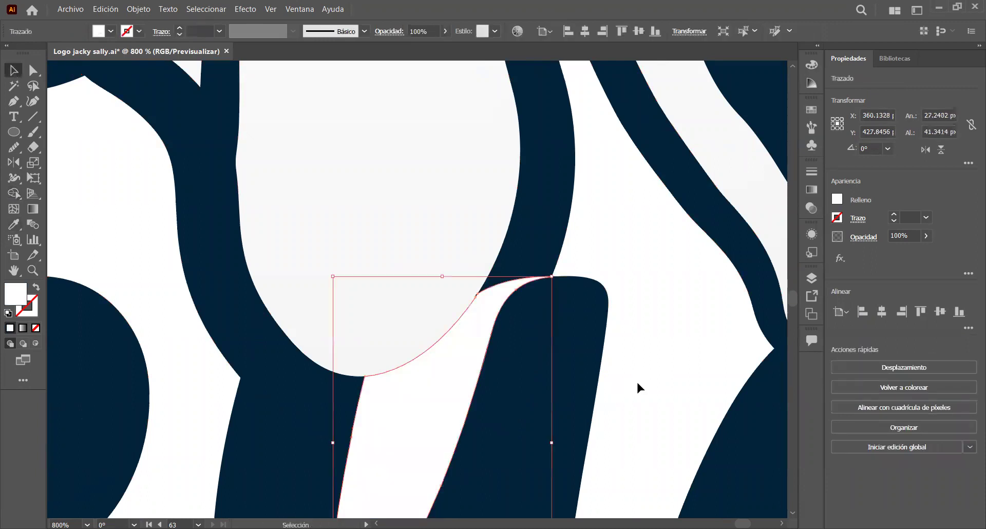
left_click(663, 367)
left_click(663, 369)
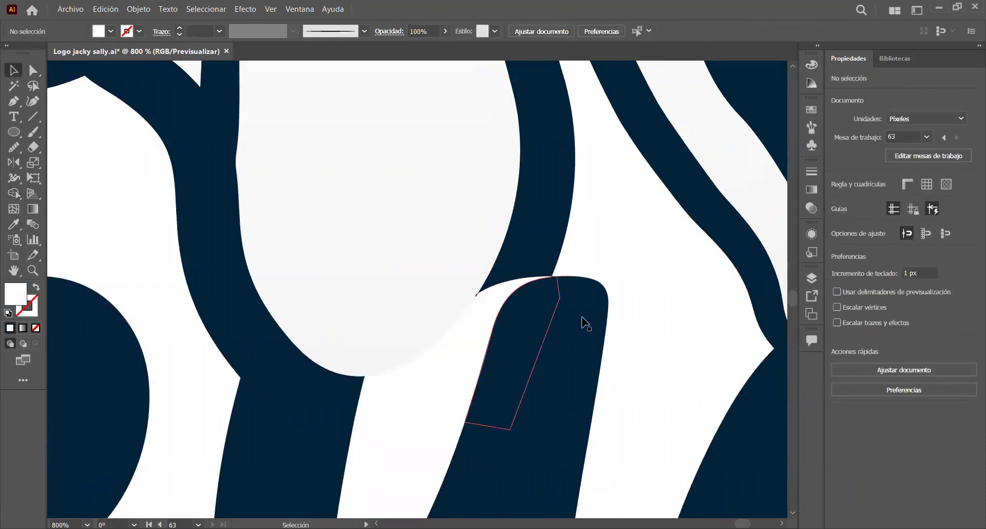
- Delete the leftover dark fragments around the white gap between the floppy ear and the tip of the letter y
scroll(646, 341, "up", 2)
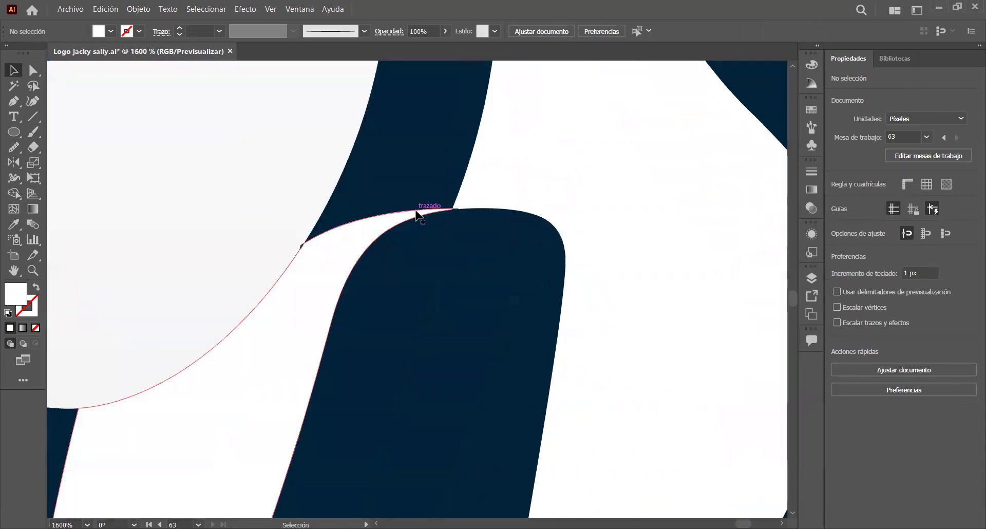
scroll(421, 212, "up", 3)
scroll(512, 195, "down", 2)
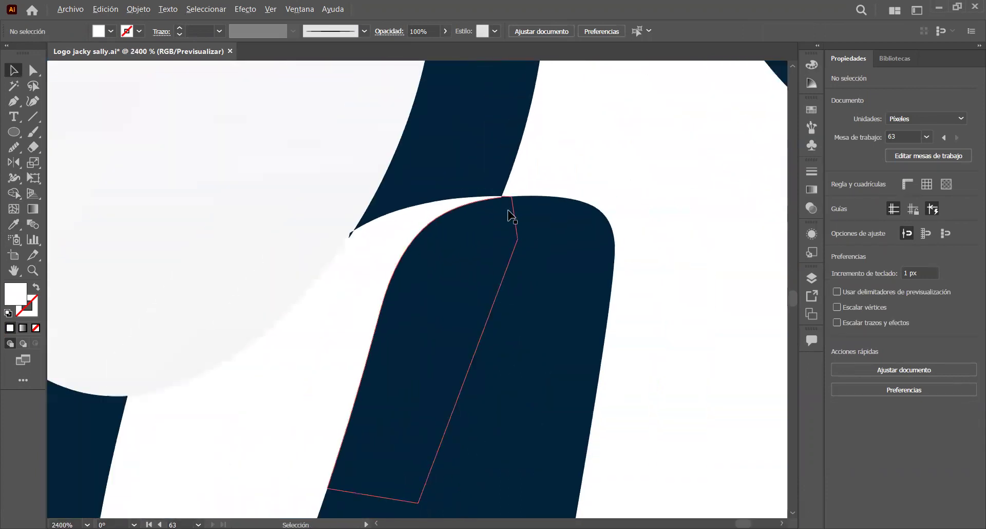
left_click(497, 293)
left_click(502, 295)
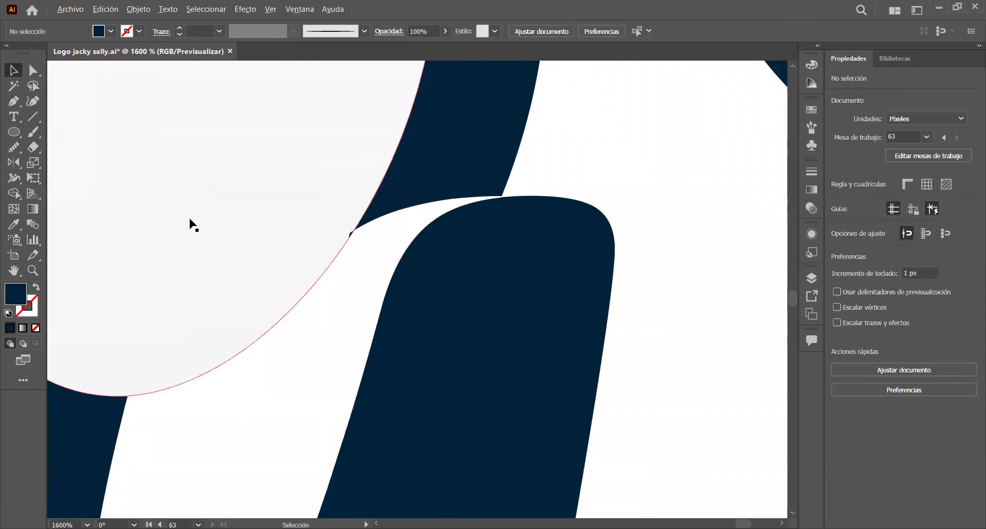
scroll(379, 262, "up", 2)
left_click(424, 294)
key("Delete")
scroll(447, 306, "down", 3)
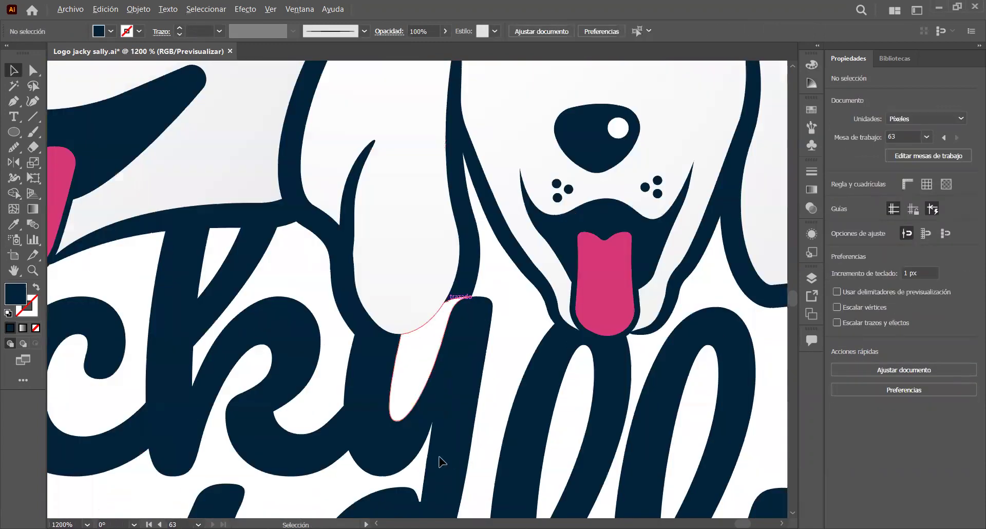
- Duplicate the artboard with the edited two-dog logo alongside the original
scroll(338, 446, "down", 7)
scroll(354, 449, "down", 1)
scroll(353, 449, "up", 1)
scroll(353, 444, "down", 1)
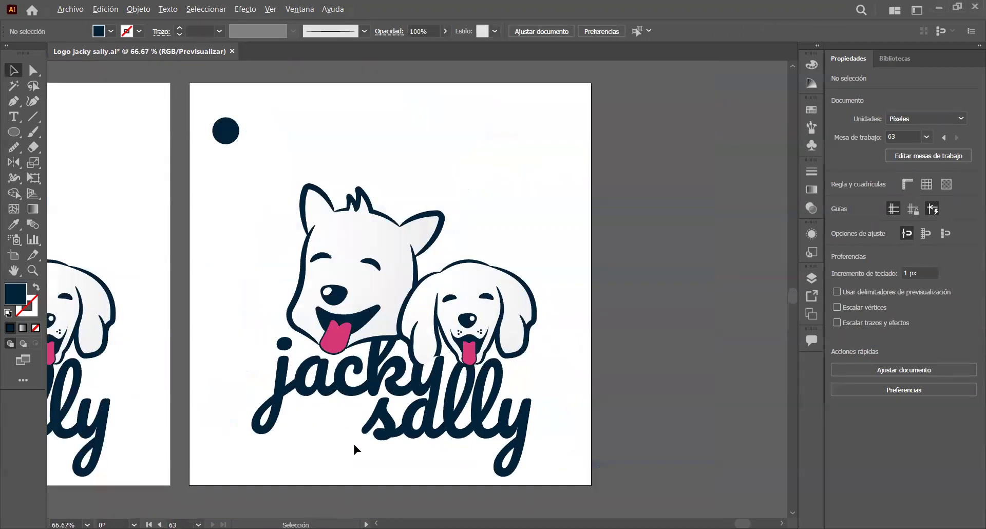
left_click(14, 255)
left_click_drag(203, 226, 616, 228)
key("v")
key("space")
left_click_drag(620, 332, 349, 359)
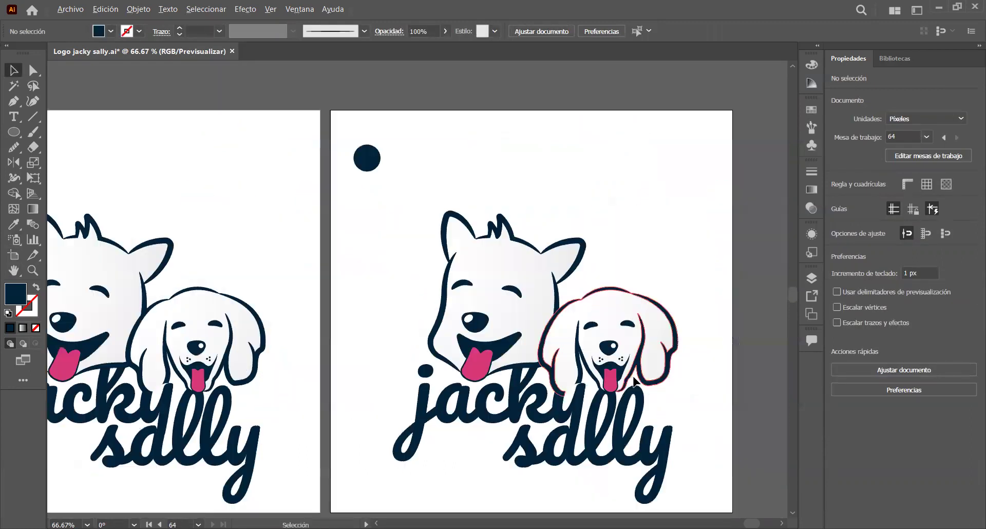
- Round both sharp corners at the lower end of the floppy ear's outline, just above the letter y
scroll(635, 380, "up", 4)
scroll(385, 421, "up", 6)
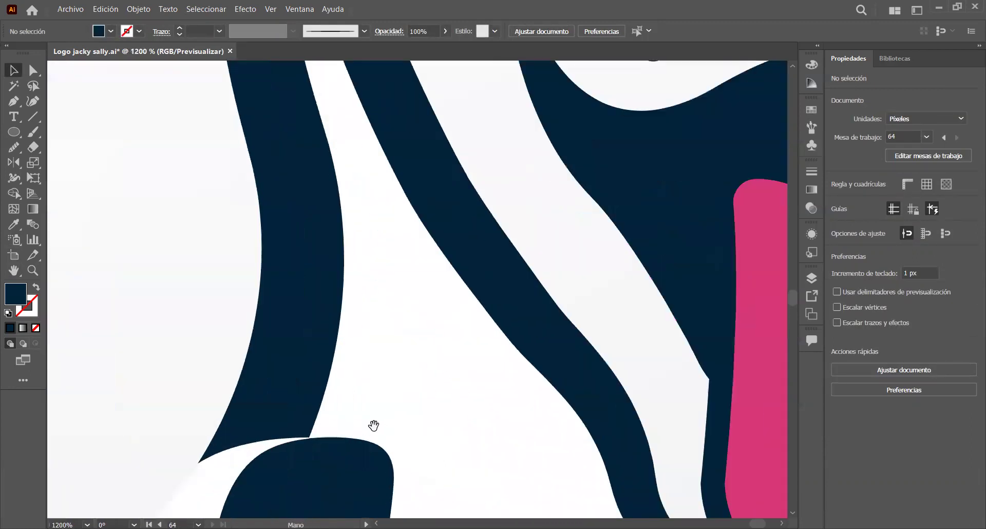
left_click(406, 352)
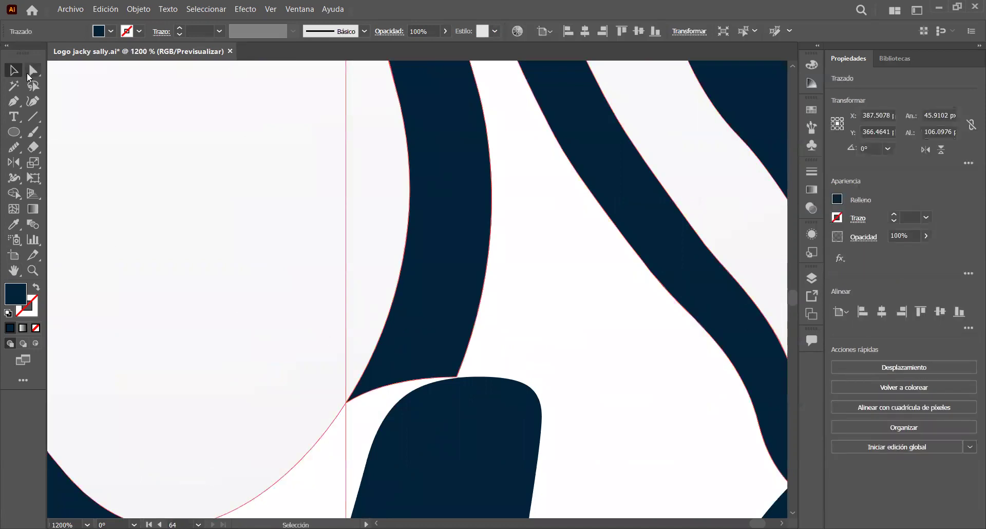
key("a")
left_click_drag(353, 396, 385, 368)
left_click(519, 349)
left_click(451, 371)
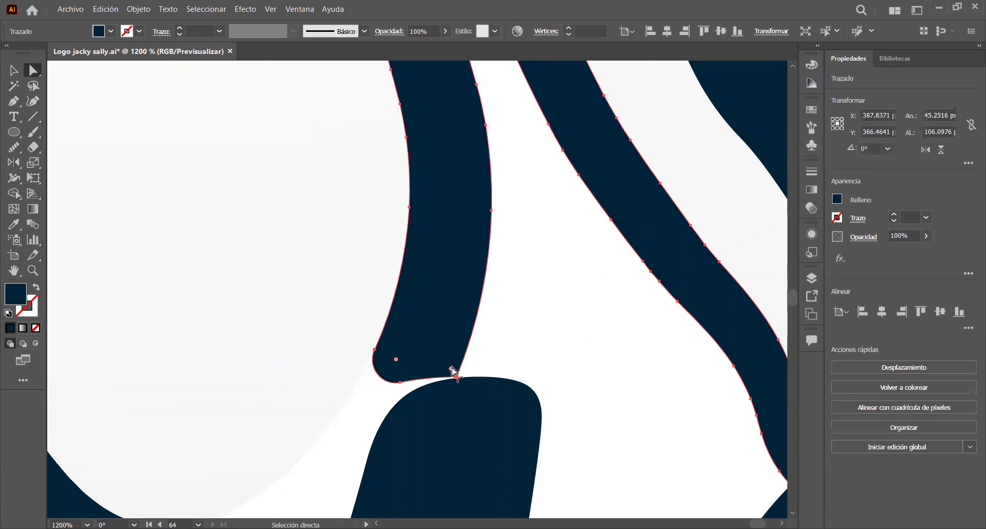
left_click_drag(448, 359, 337, 240)
left_click(569, 351)
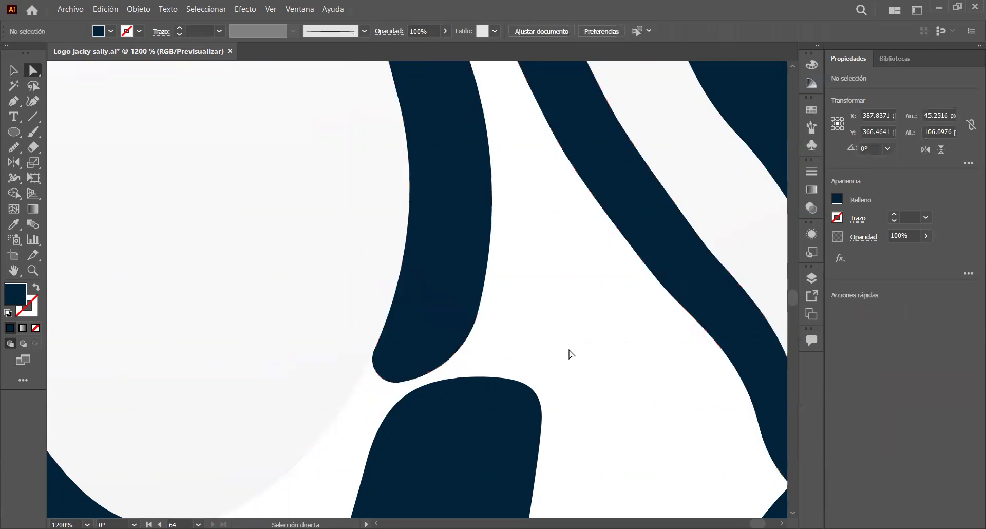
key("v")
scroll(574, 356, "down", 4)
scroll(574, 357, "down", 4)
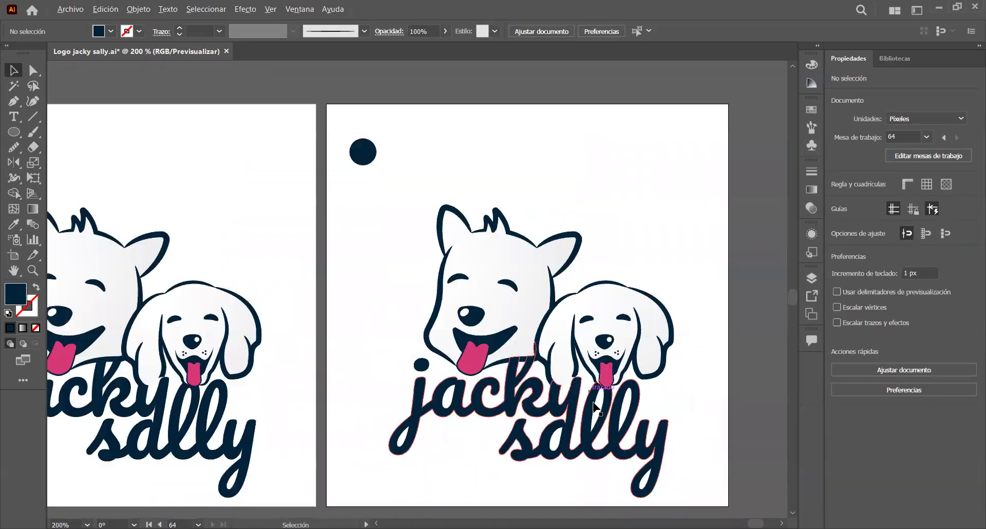
- Review the finished two-dog logo and go back across the artboards to the early stages of the lettering concept
scroll(687, 417, "up", 1)
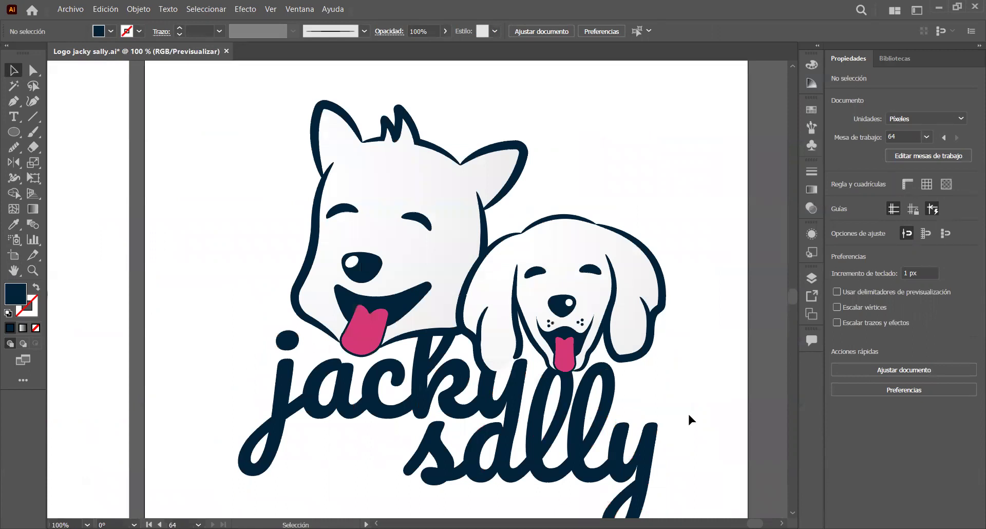
scroll(688, 411, "down", 1)
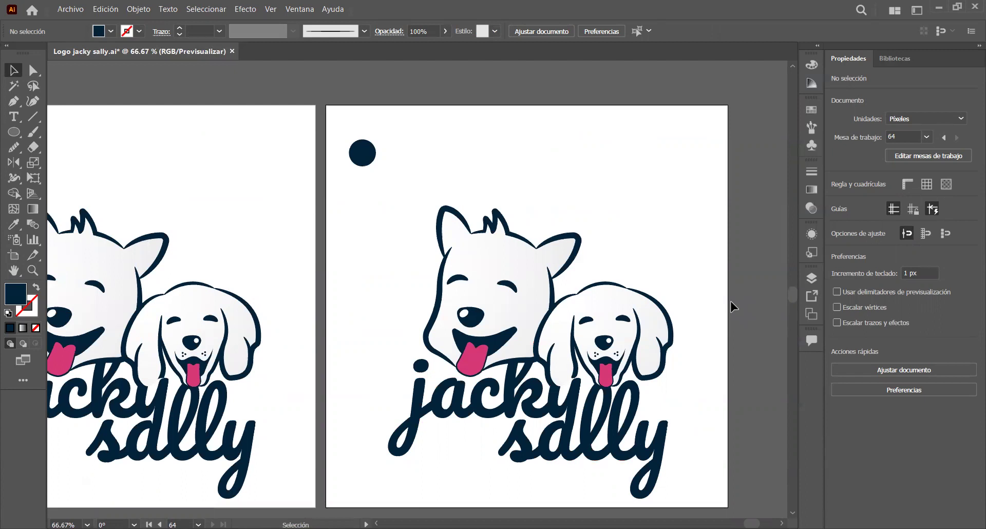
scroll(674, 262, "down", 3)
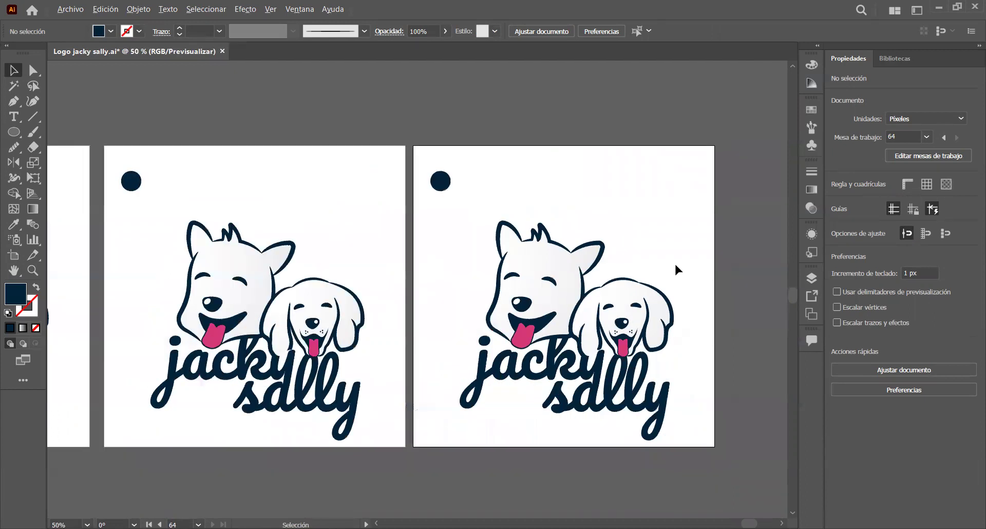
left_click_drag(84, 438, 427, 424)
left_click_drag(73, 420, 473, 424)
left_click_drag(92, 436, 405, 438)
left_click_drag(52, 453, 313, 455)
left_click_drag(160, 452, 561, 410)
left_click_drag(197, 332, 429, 414)
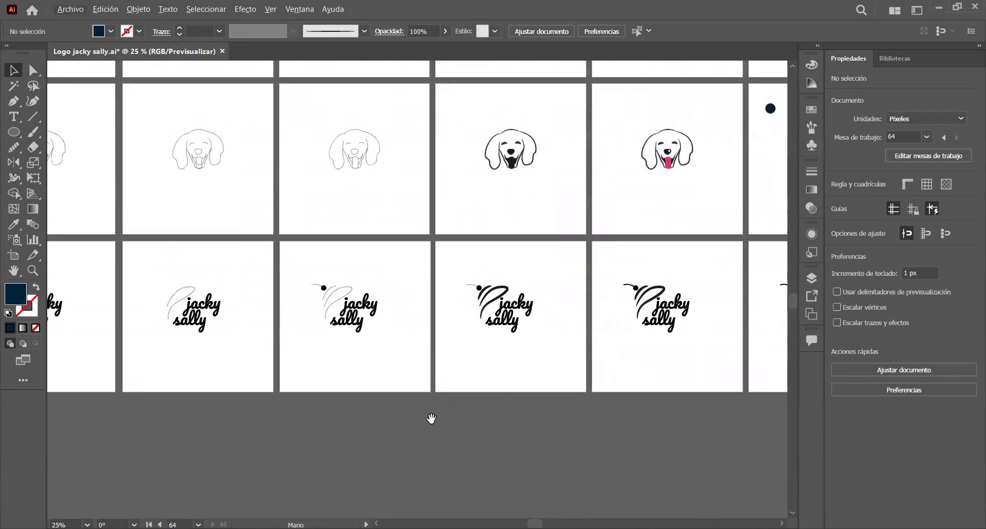
left_click(311, 355)
scroll(311, 351, "down", 1)
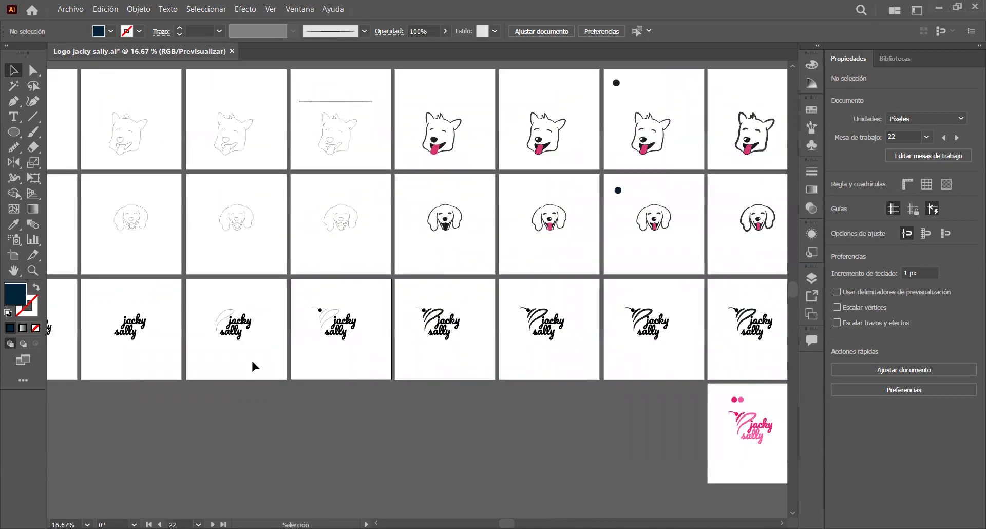
left_click_drag(279, 396, 493, 396)
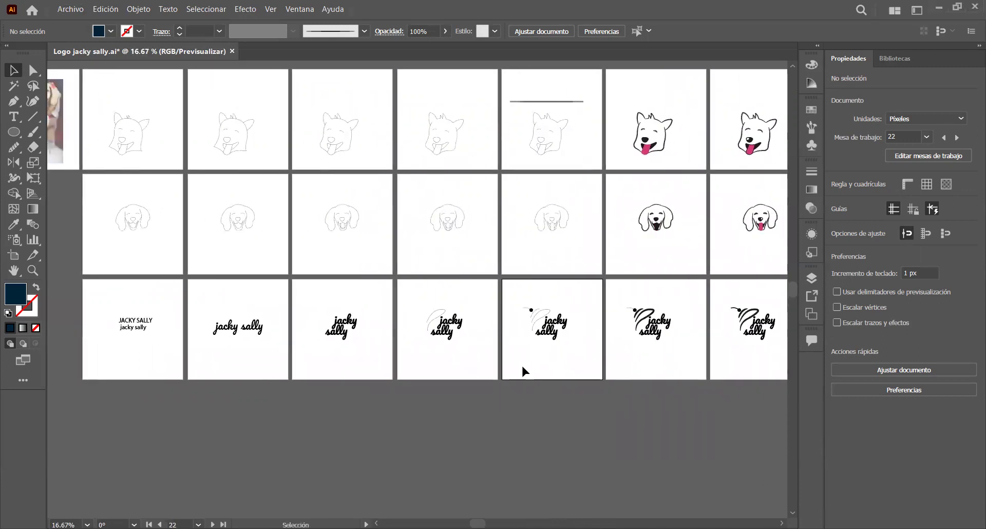
- Examine the swirl and cherry beside the lettering, from the thin line sketch to the version with tapered brush strokes
key("ctrl+0")
scroll(331, 221, "up", 2)
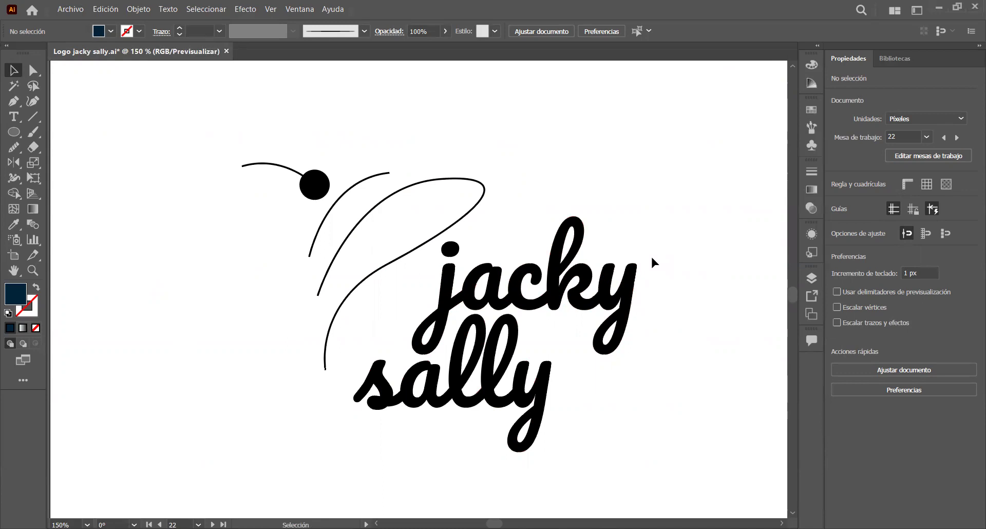
scroll(652, 256, "down", 2)
scroll(591, 221, "up", 1)
key("space")
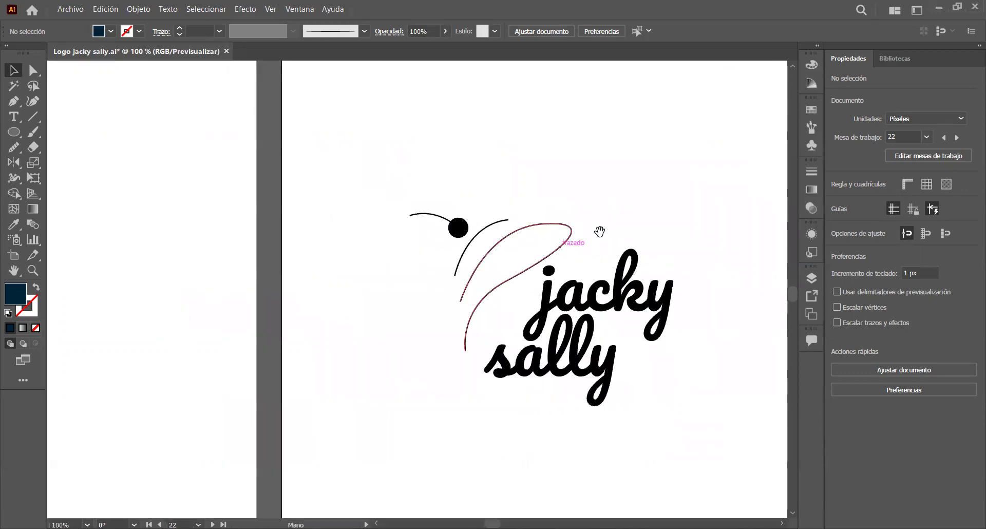
scroll(580, 251, "up", 1)
left_click_drag(614, 243, 650, 232)
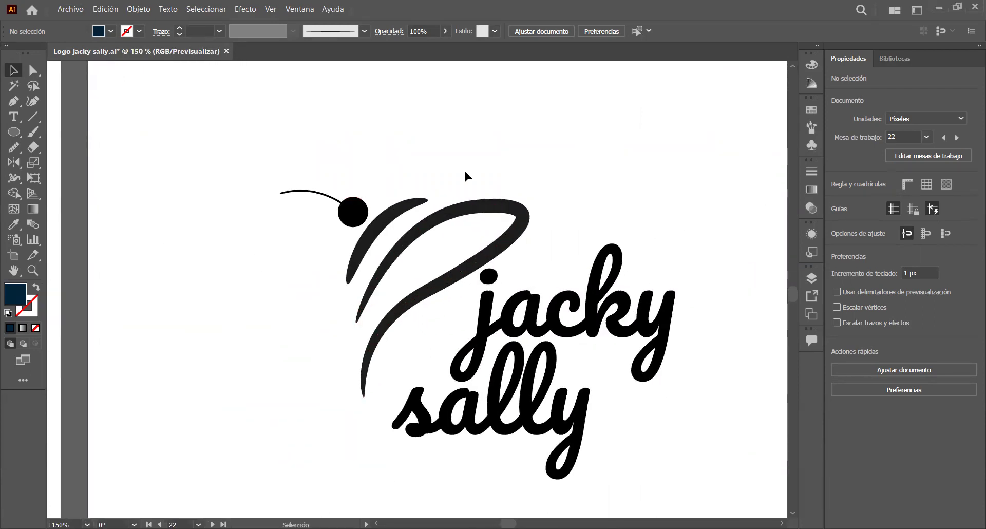
- Examine how the cherry's stem is thickened and blended smoothly into the round cherry over the following artboards
scroll(679, 274, "down", 2)
left_click_drag(732, 375, 180, 359)
scroll(374, 205, "up", 4)
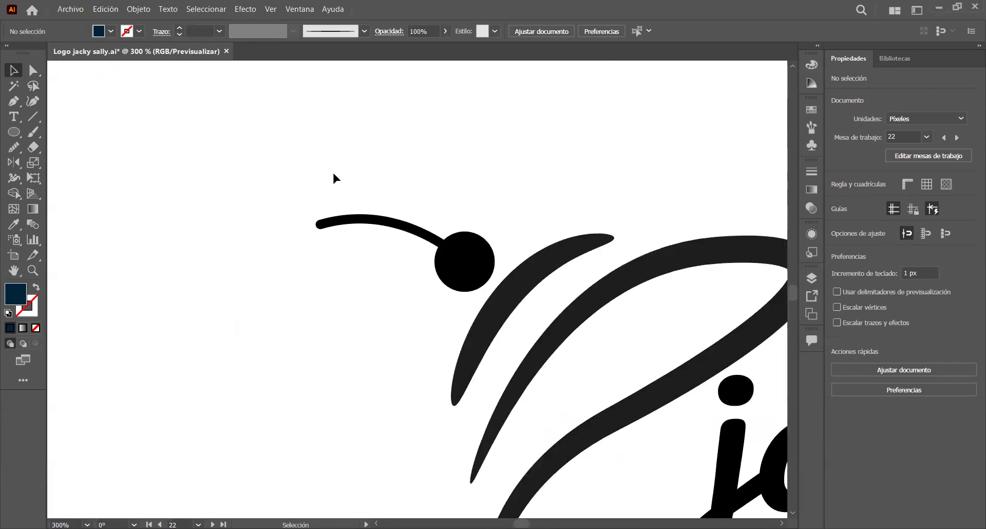
scroll(409, 269, "down", 3)
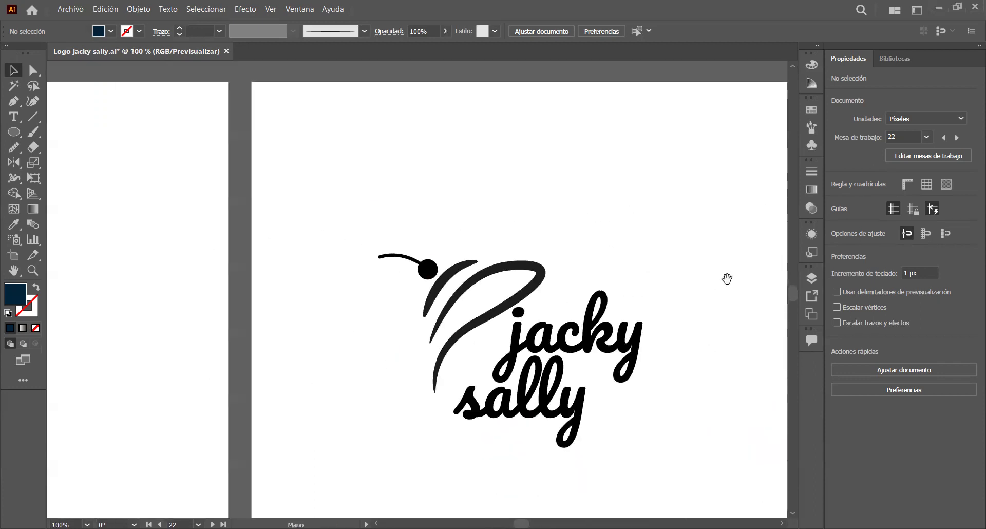
left_click_drag(732, 278, 280, 271)
left_click_drag(501, 268, 271, 270)
scroll(334, 262, "up", 3)
scroll(331, 262, "down", 4)
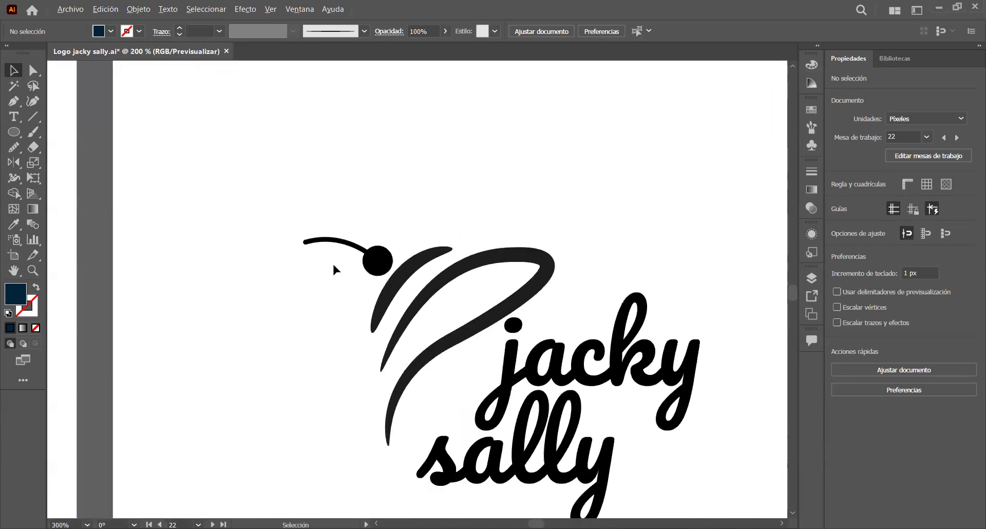
left_click_drag(568, 303, 253, 306)
scroll(432, 269, "up", 5)
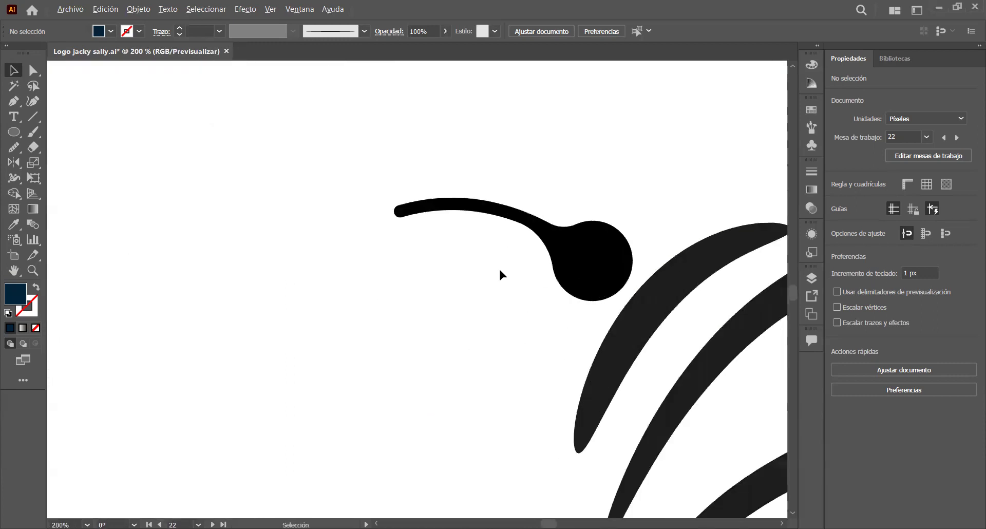
scroll(514, 311, "down", 4)
scroll(542, 287, "up", 3)
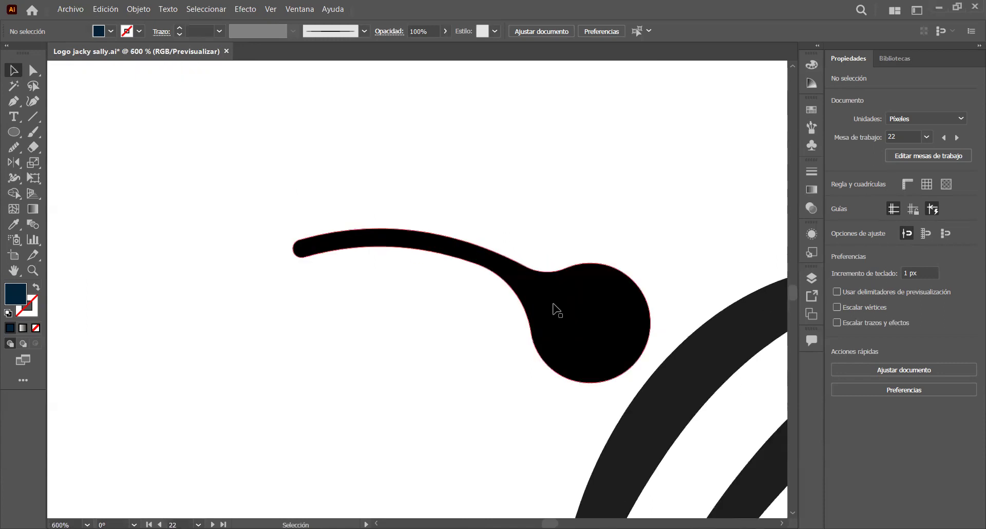
scroll(555, 308, "down", 3)
left_click_drag(491, 424, 357, 255)
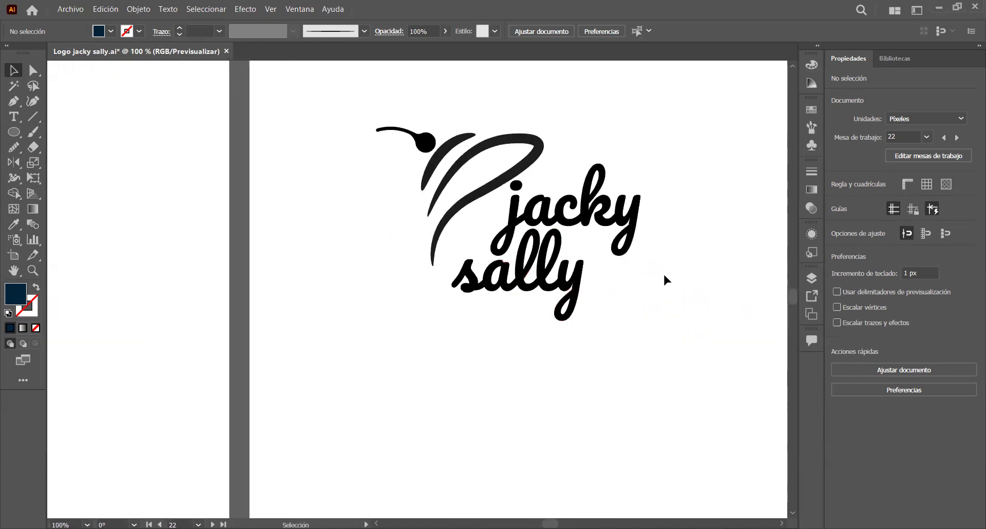
- Compare the remaining black versions of the swirl logo and examine the version coloured in two pinks
scroll(667, 216, "right", 3)
scroll(667, 215, "down", 1)
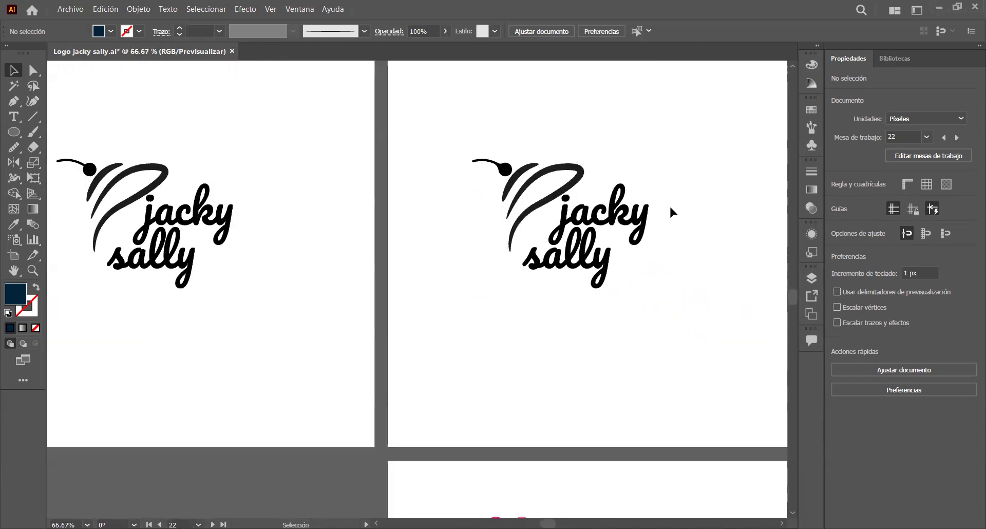
scroll(670, 204, "up", 1)
scroll(688, 257, "down", 1)
left_click(651, 434)
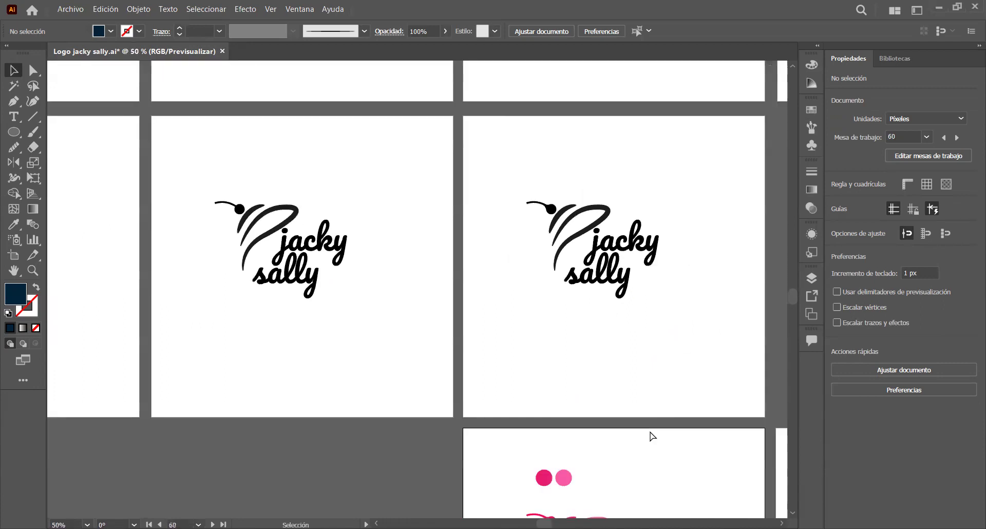
key("ctrl+0")
scroll(460, 259, "up", 3)
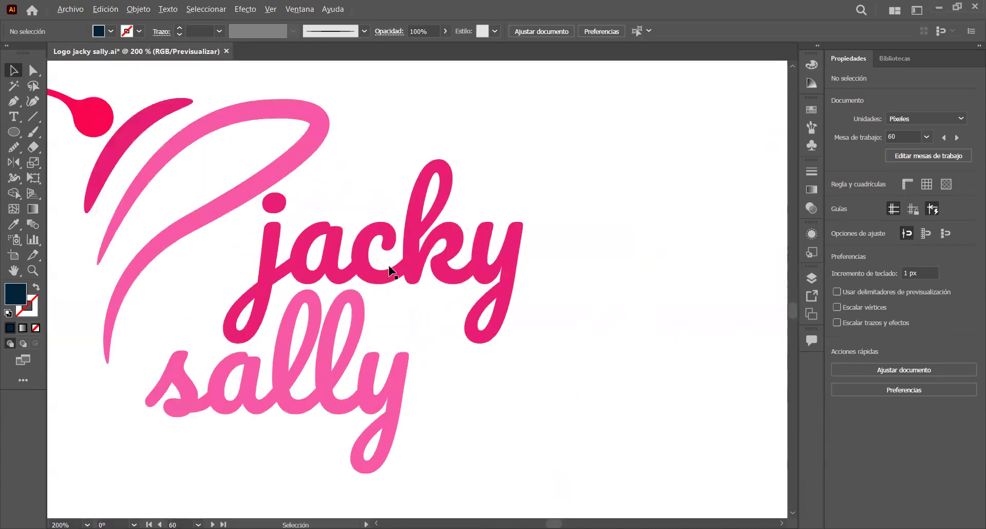
scroll(345, 288, "down", 2)
scroll(438, 211, "up", 1)
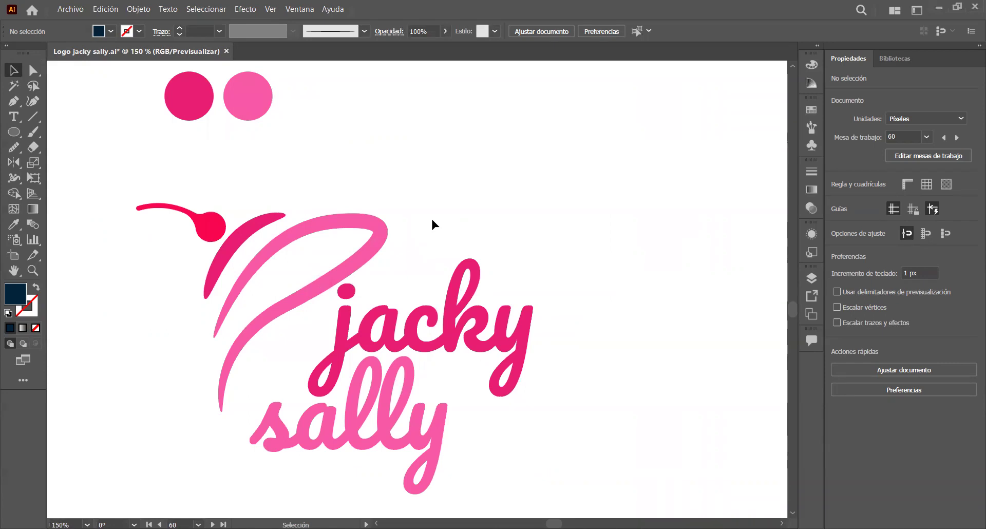
- Examine the pink logo versions with a cream outline around the swirl, including how the cherry joins it
scroll(432, 220, "down", 1)
key("space")
left_click_drag(654, 356, 291, 357)
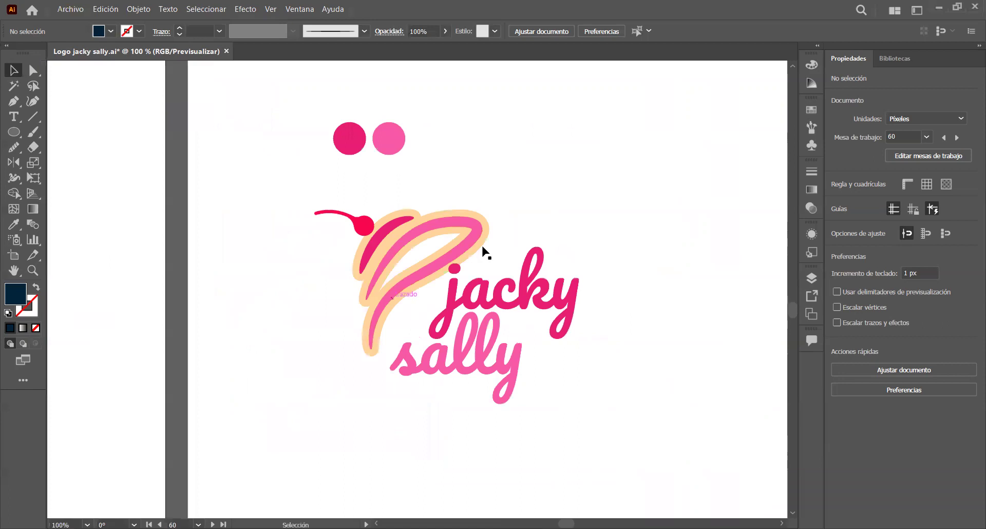
scroll(572, 220, "up", 1)
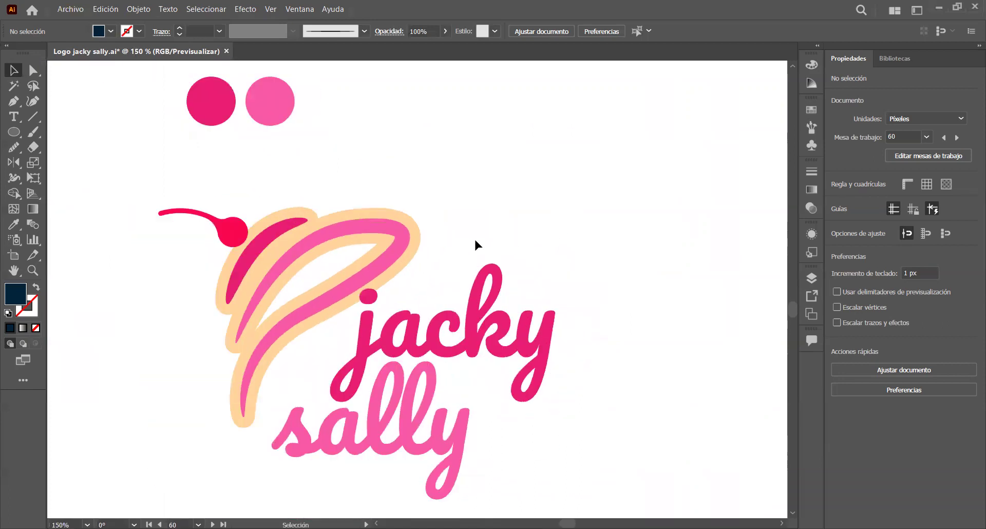
key("ctrl+minus")
left_click_drag(663, 383, 307, 382)
scroll(649, 386, "down", 1)
scroll(655, 387, "up", 1)
left_click_drag(688, 422, 486, 370)
scroll(486, 370, "down", 3)
scroll(483, 364, "up", 2)
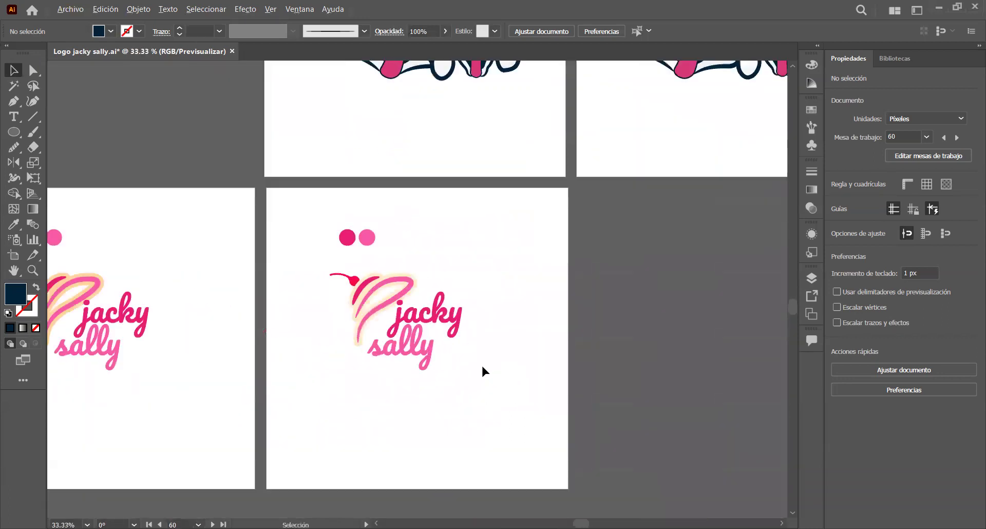
key("ctrl+0")
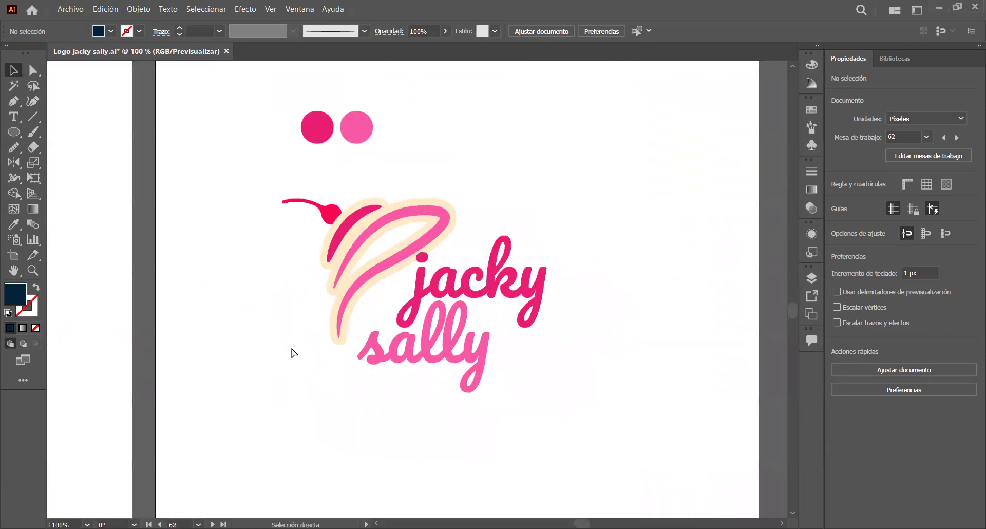
scroll(272, 289, "up", 3)
left_click_drag(351, 216, 257, 344)
scroll(130, 356, "down", 1)
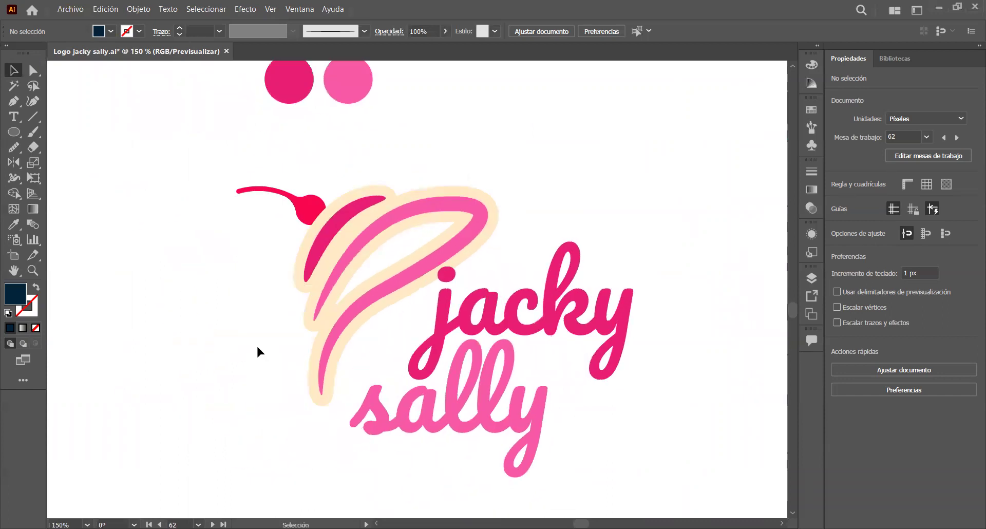